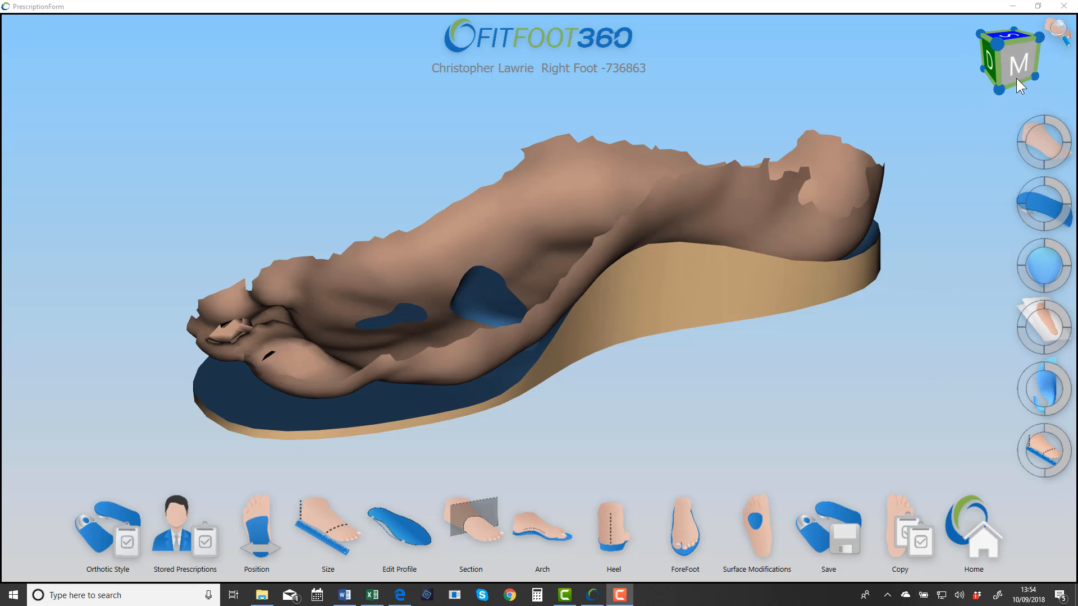
Step: Examine the foot scan and orthotic from the medial, underside, distal, lateral and posterior directions using the view cube
click(1022, 60)
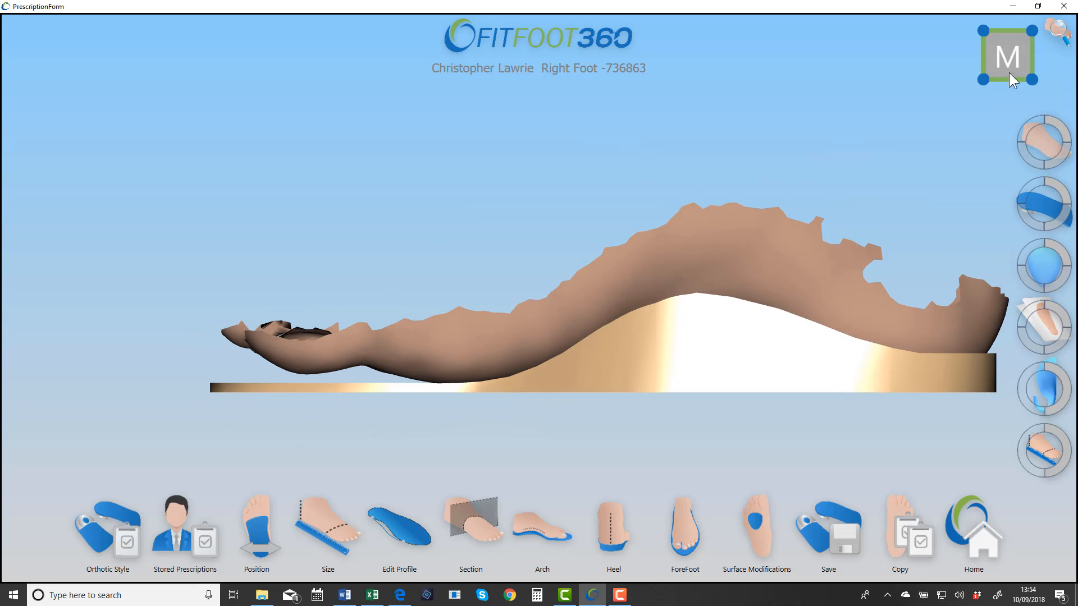
click(1006, 78)
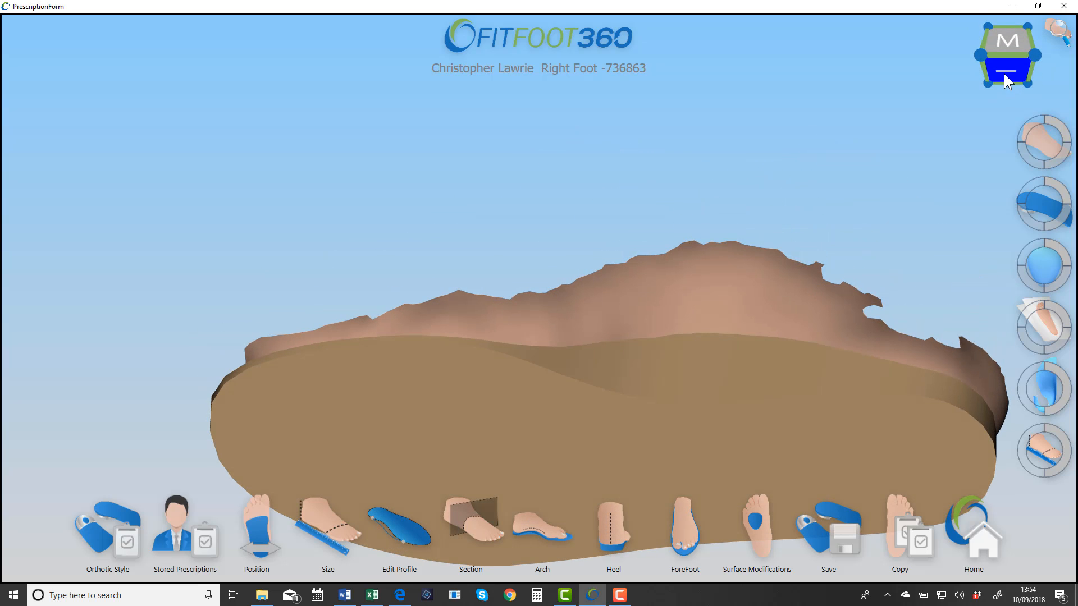
click(1007, 68)
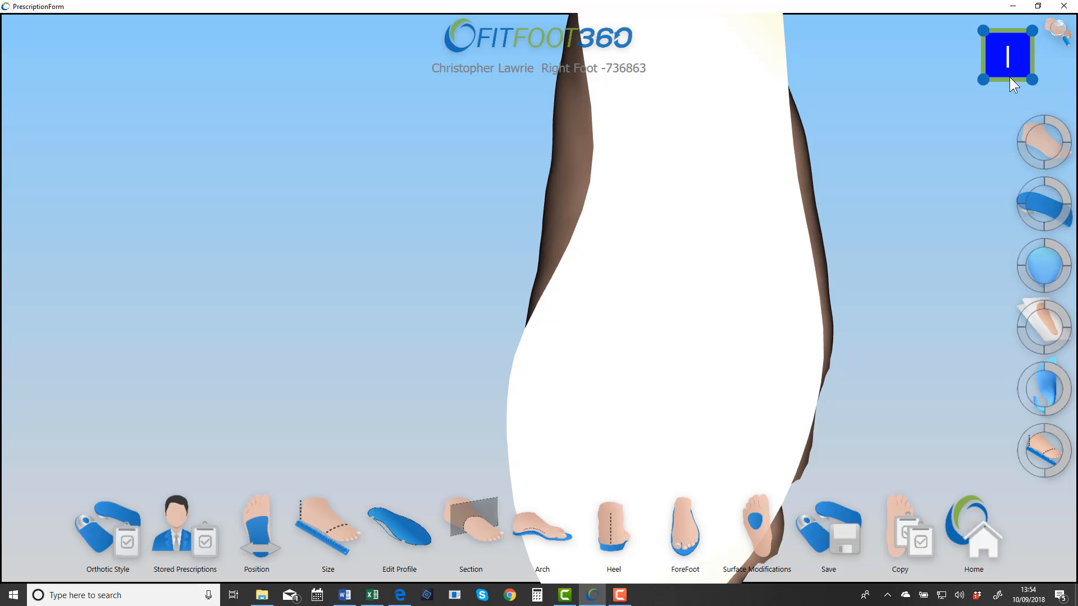
click(1010, 79)
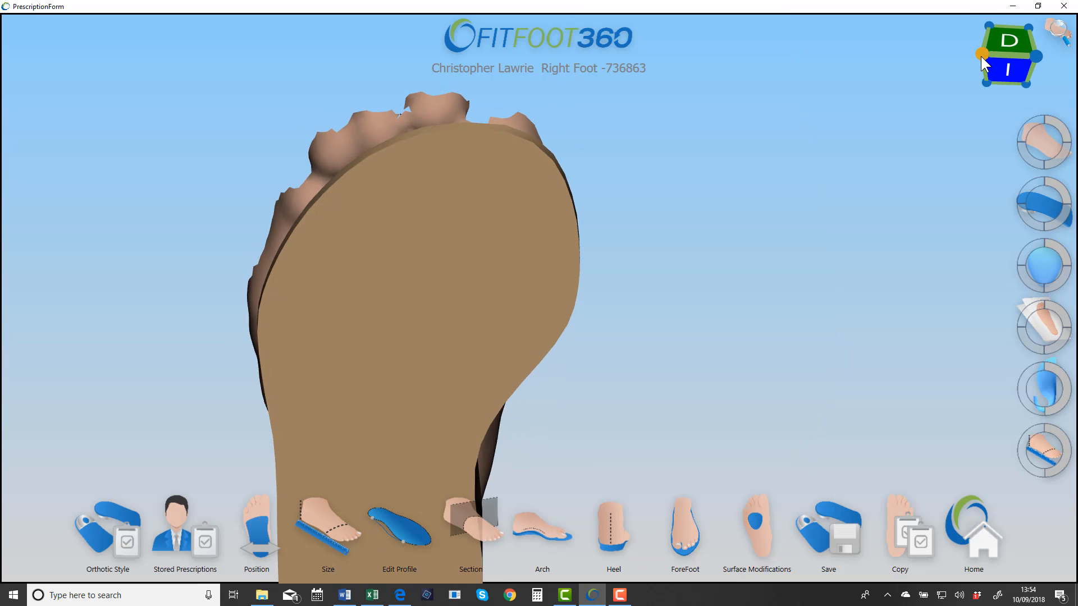
click(981, 56)
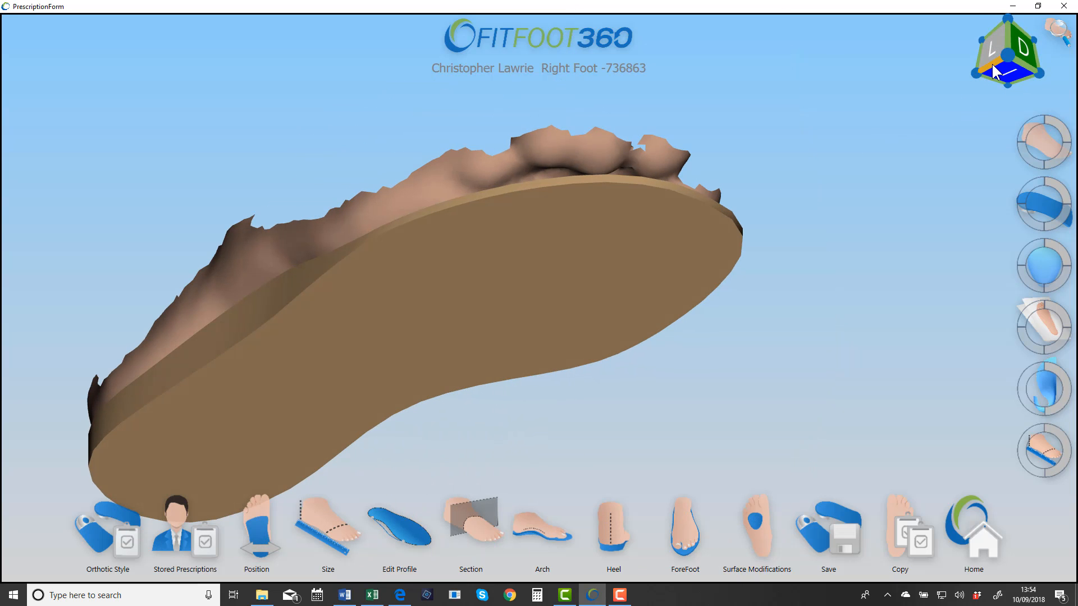
click(992, 70)
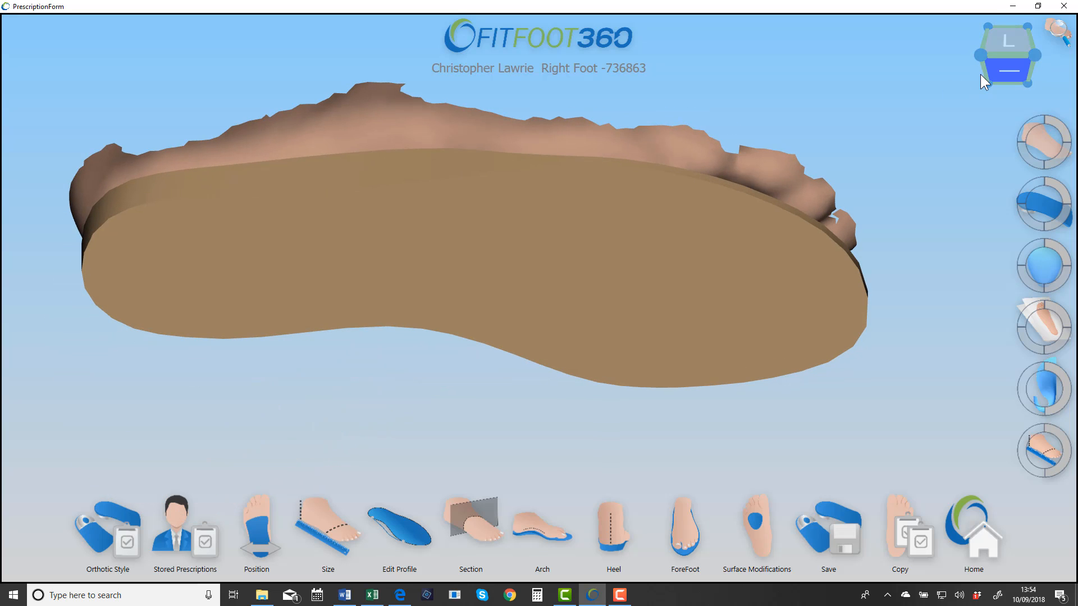
click(1006, 45)
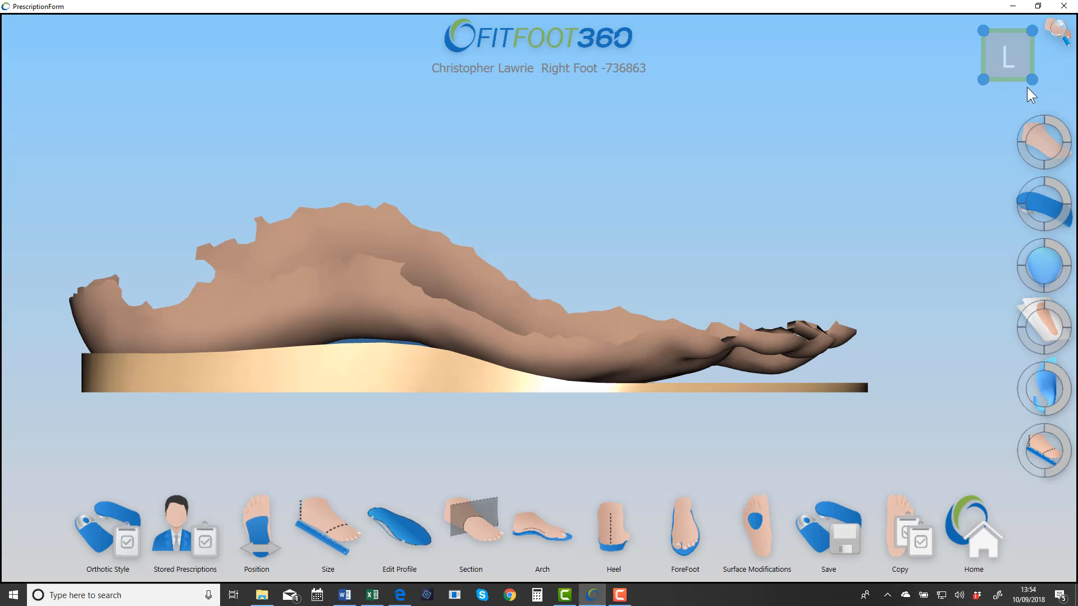
click(983, 57)
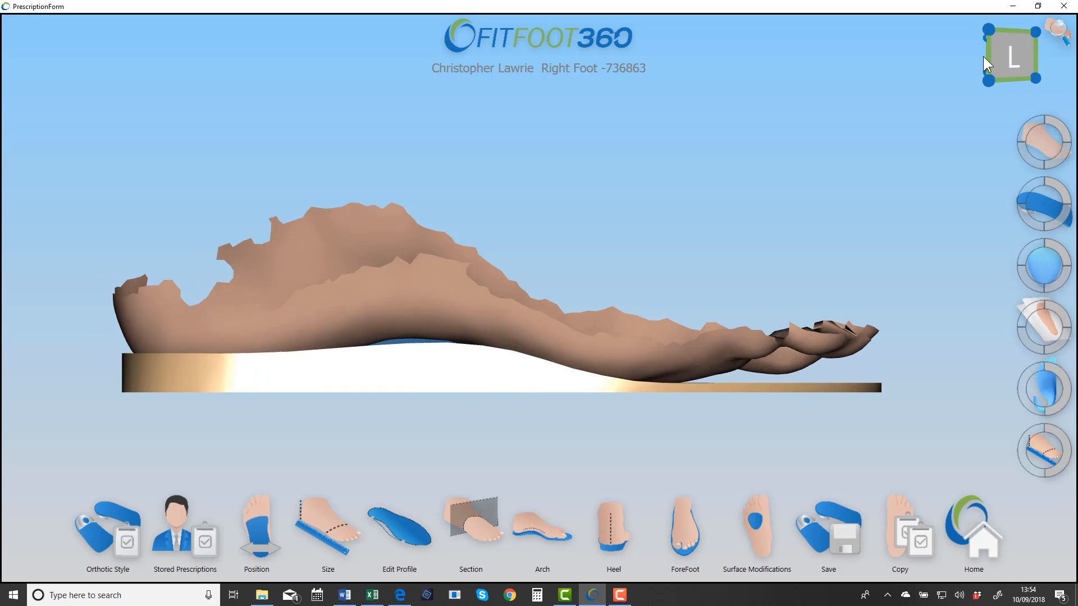
click(992, 53)
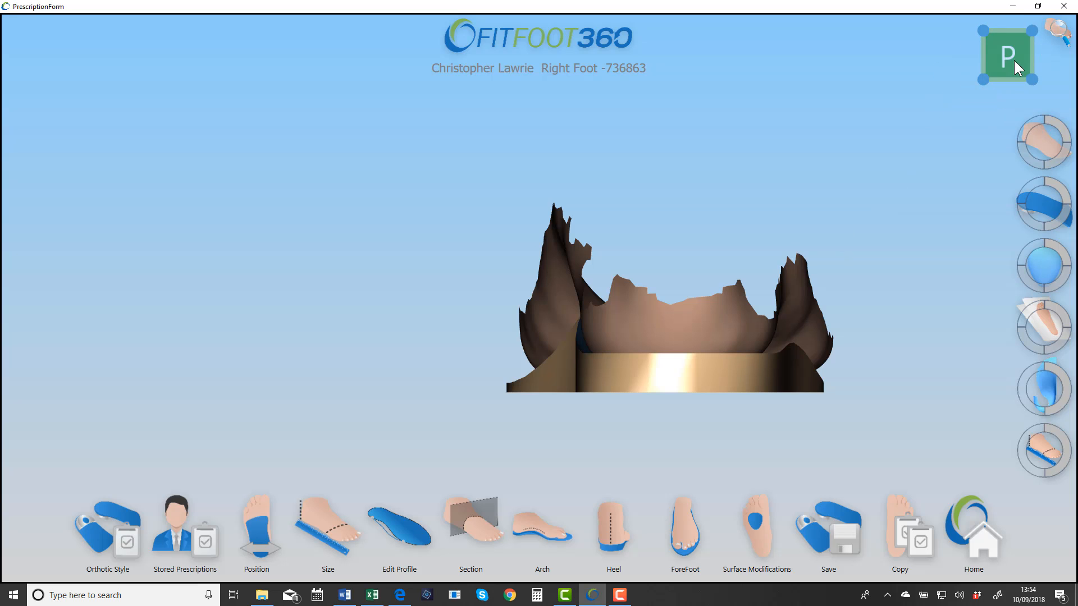
Step: Show the preset foot views and go through all six standard directions of the model
click(1058, 35)
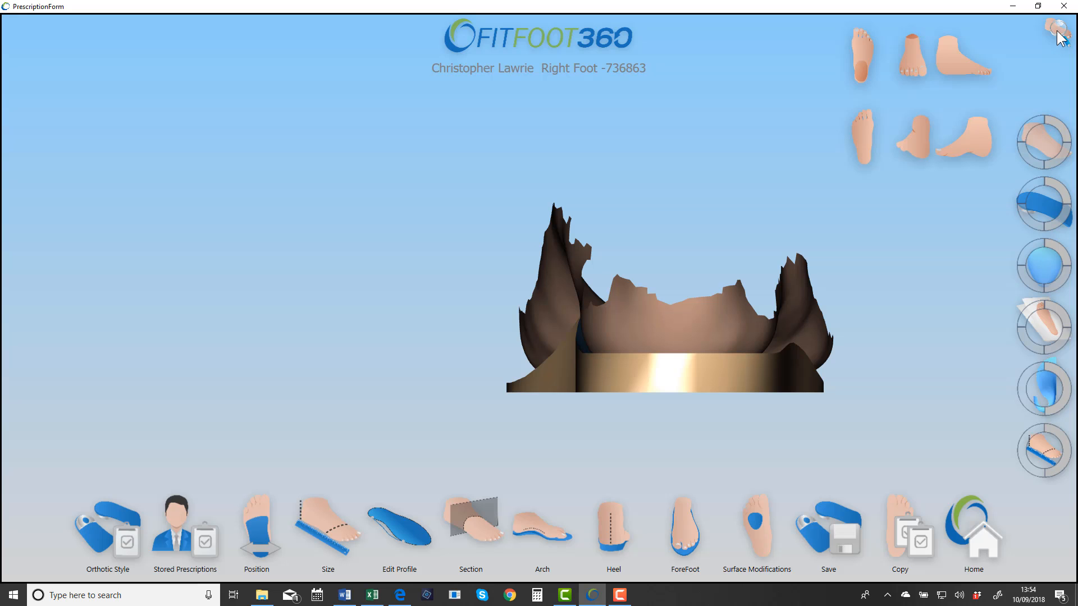
click(868, 50)
click(915, 60)
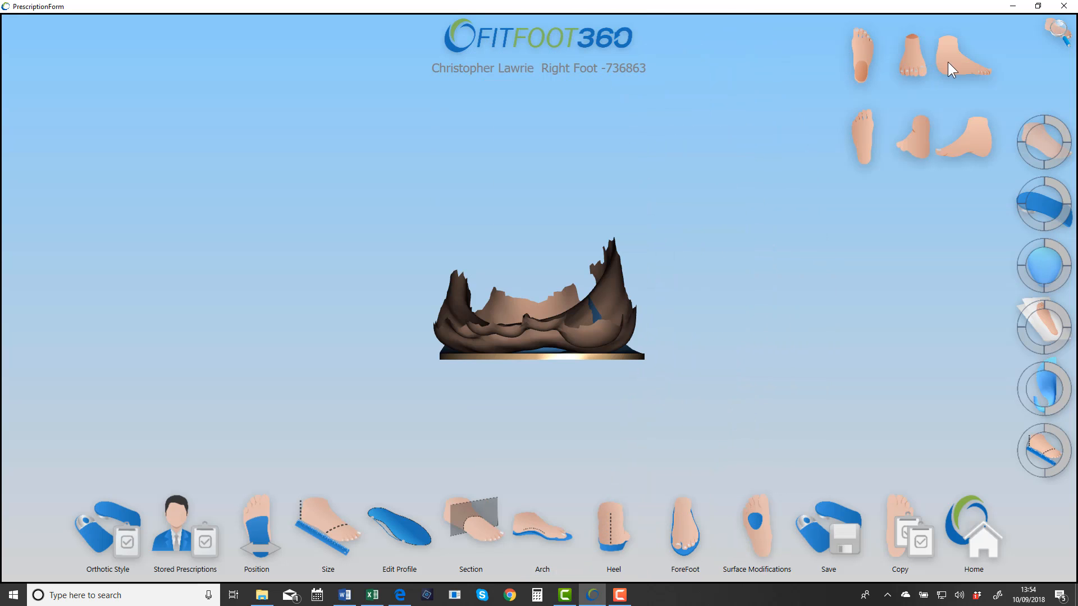
click(948, 62)
click(861, 128)
click(912, 144)
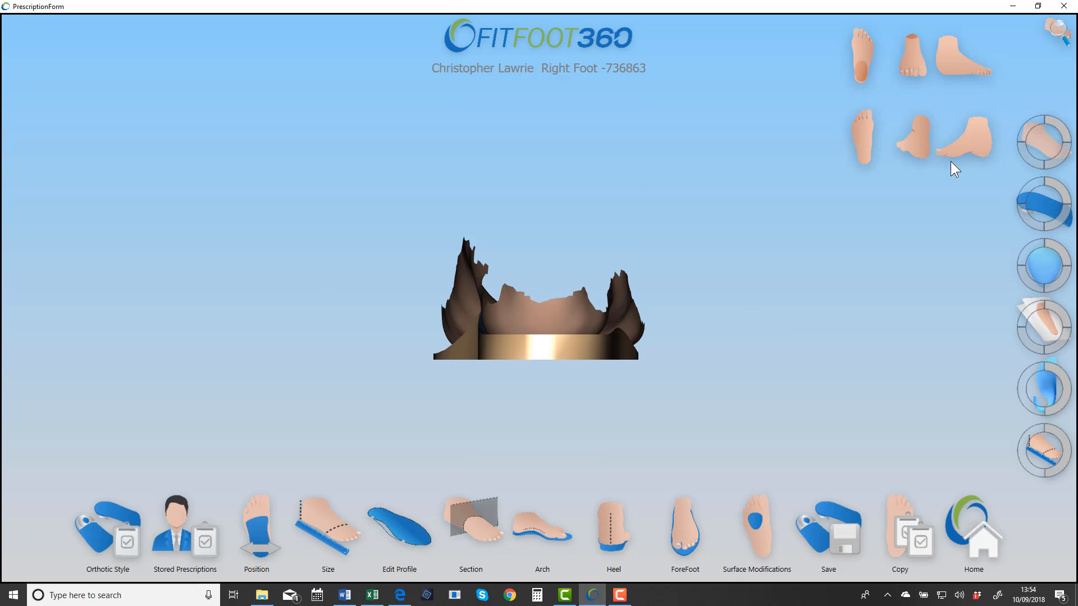
click(960, 152)
Step: Examine the foot scan on the orthotic from an angled medial toe-end view, both close up and from farther away
middle_drag(629, 282, 558, 276)
scroll(558, 275, up, 5)
scroll(569, 252, up, 1)
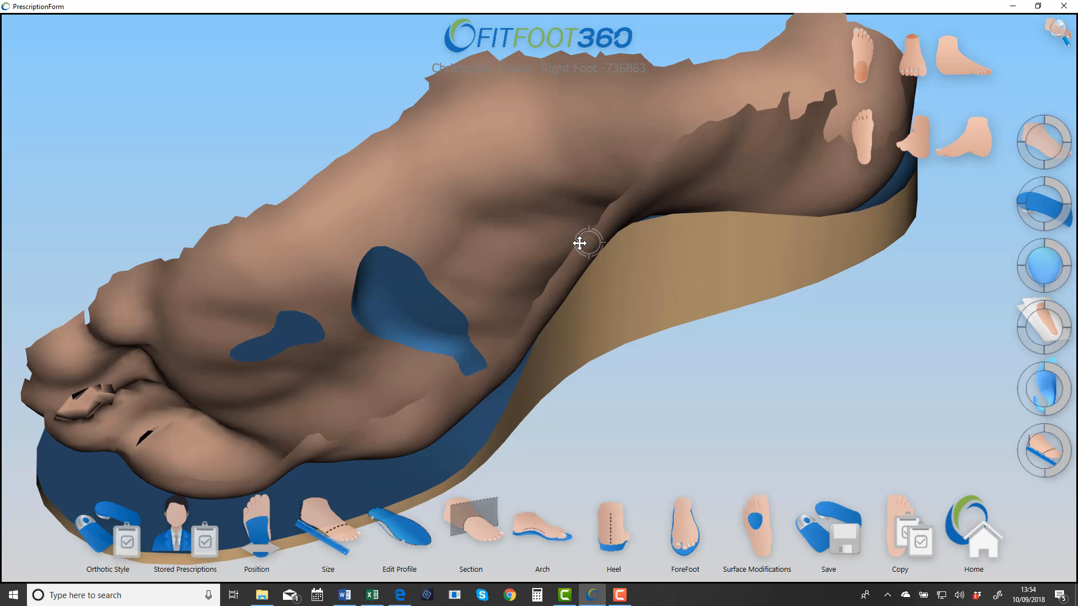
scroll(580, 242, down, 4)
scroll(584, 238, down, 3)
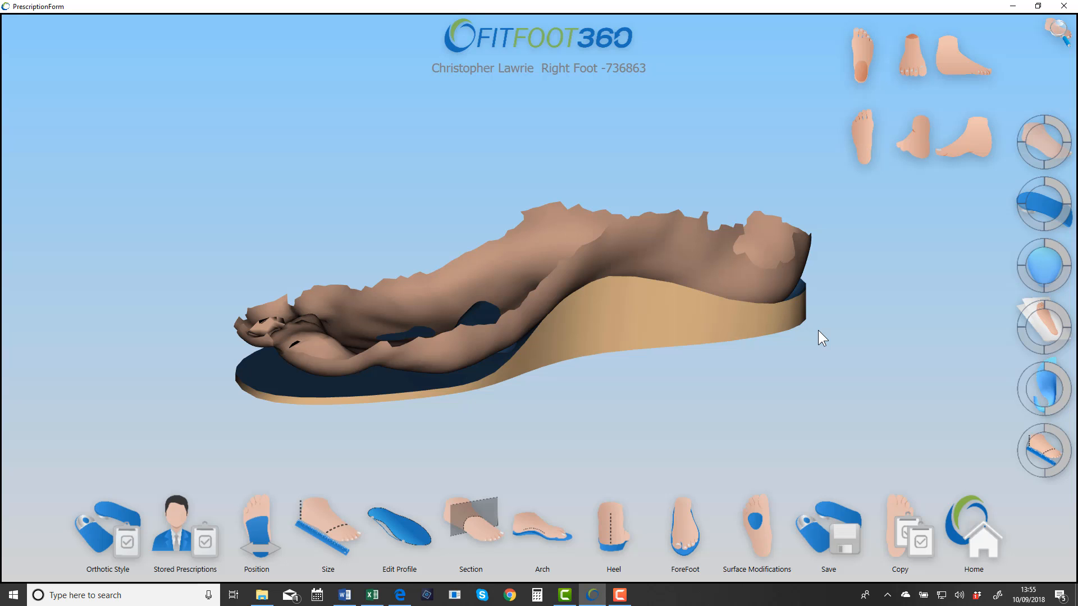
scroll(818, 330, up, 6)
scroll(817, 330, down, 6)
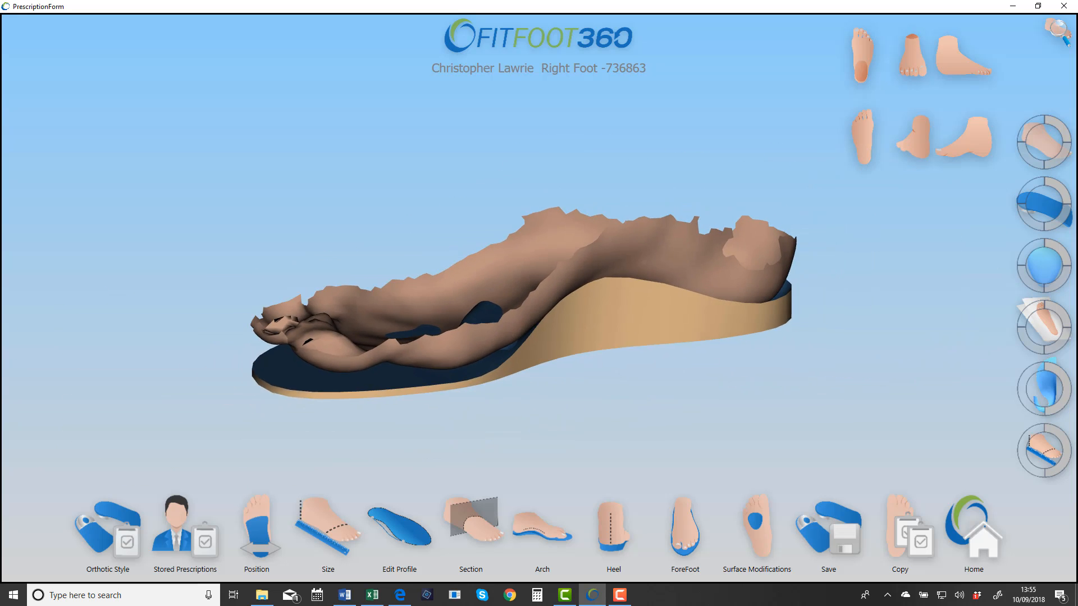
scroll(523, 302, down, 2)
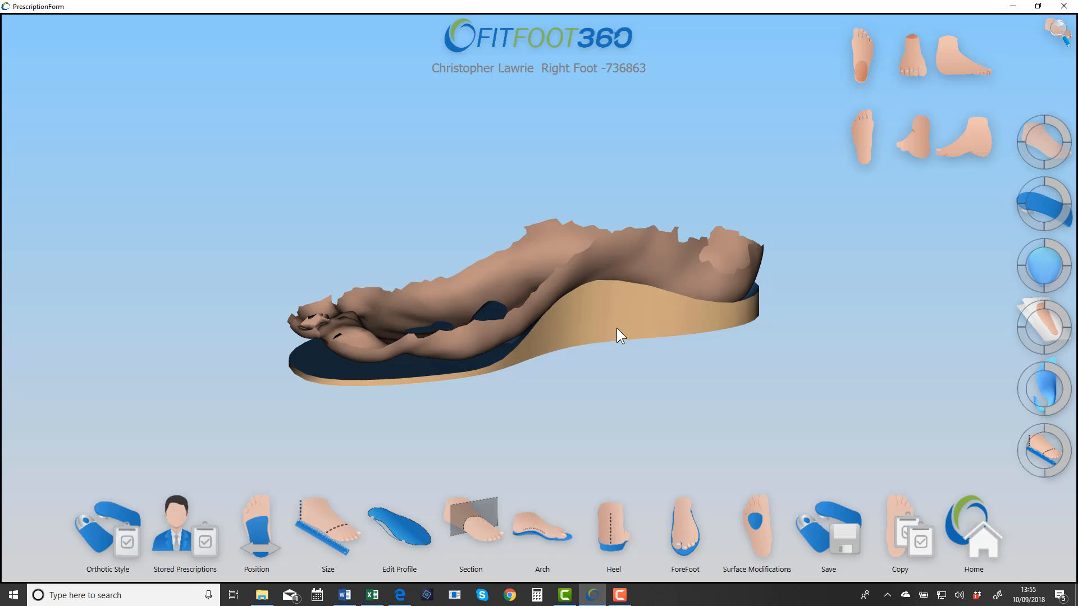
Step: Review the model again in each preset foot view, finishing with an enlarged lateral side view
click(963, 137)
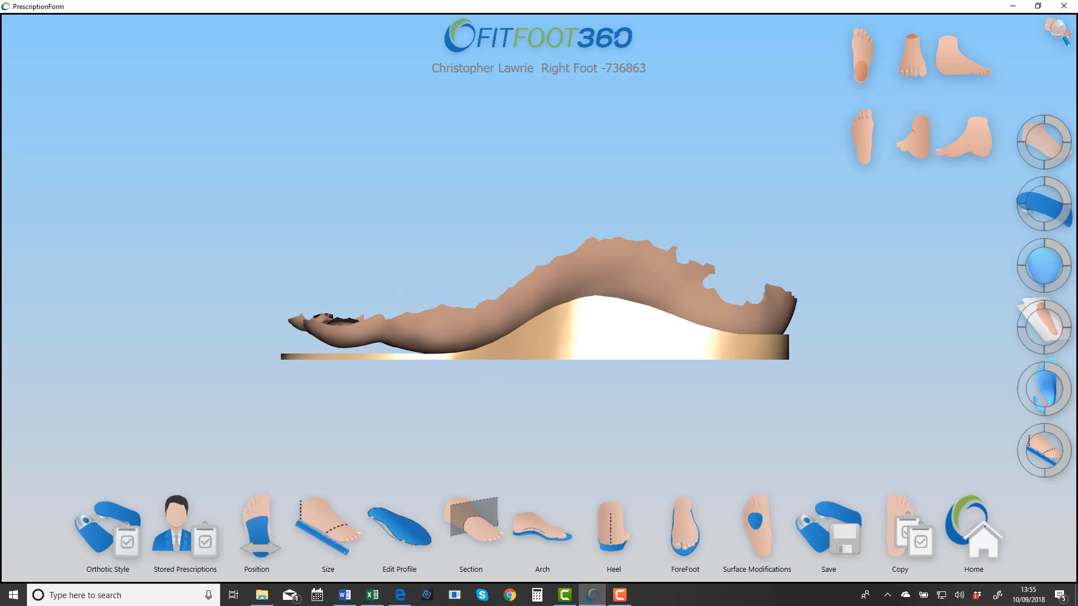
click(914, 137)
click(862, 137)
click(863, 55)
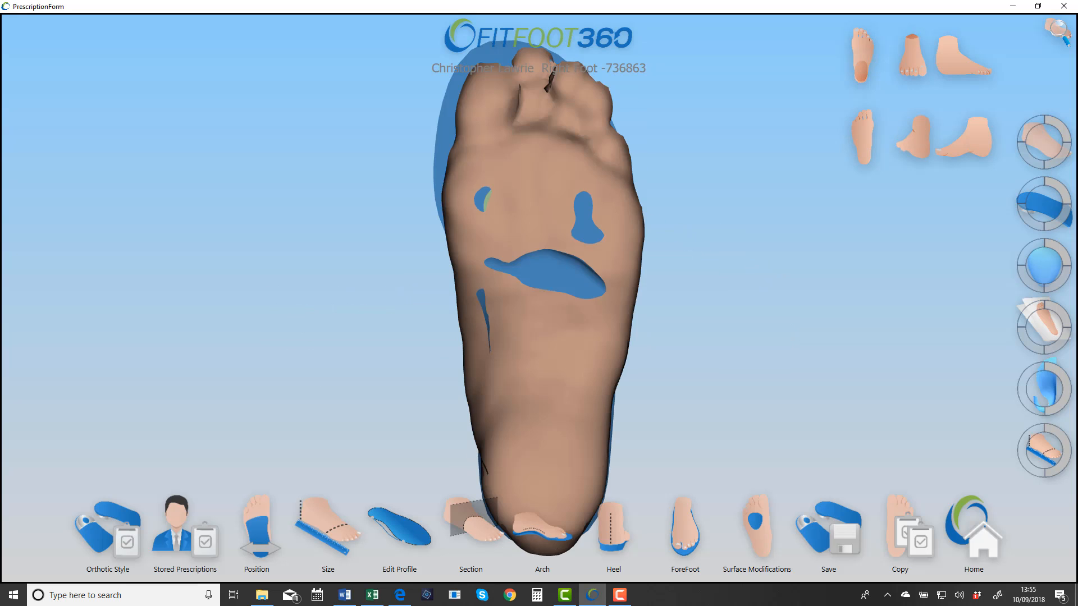
click(912, 55)
click(963, 56)
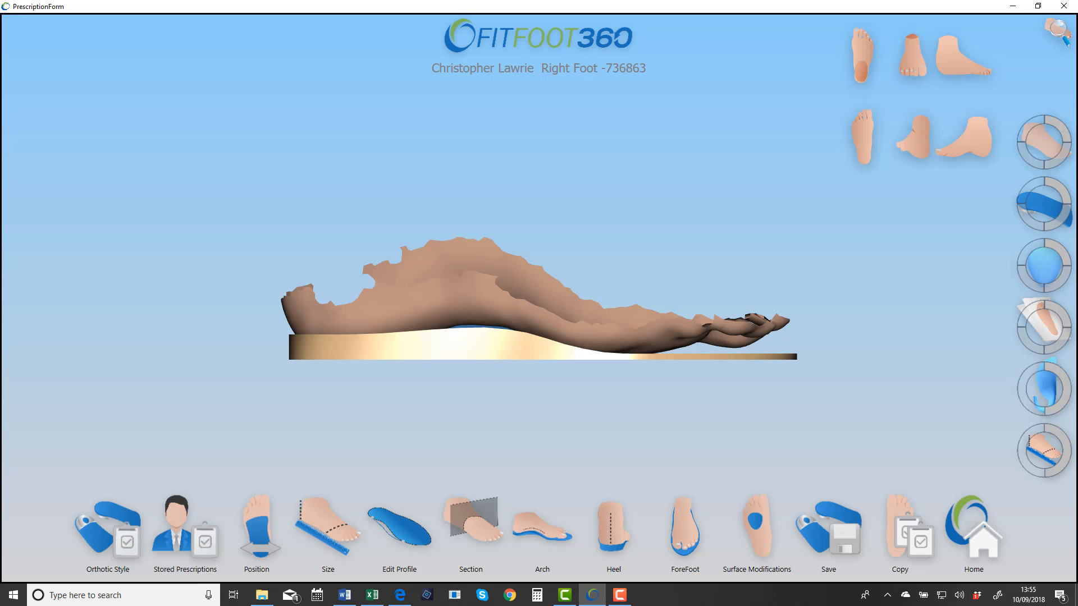
scroll(539, 299, up, 5)
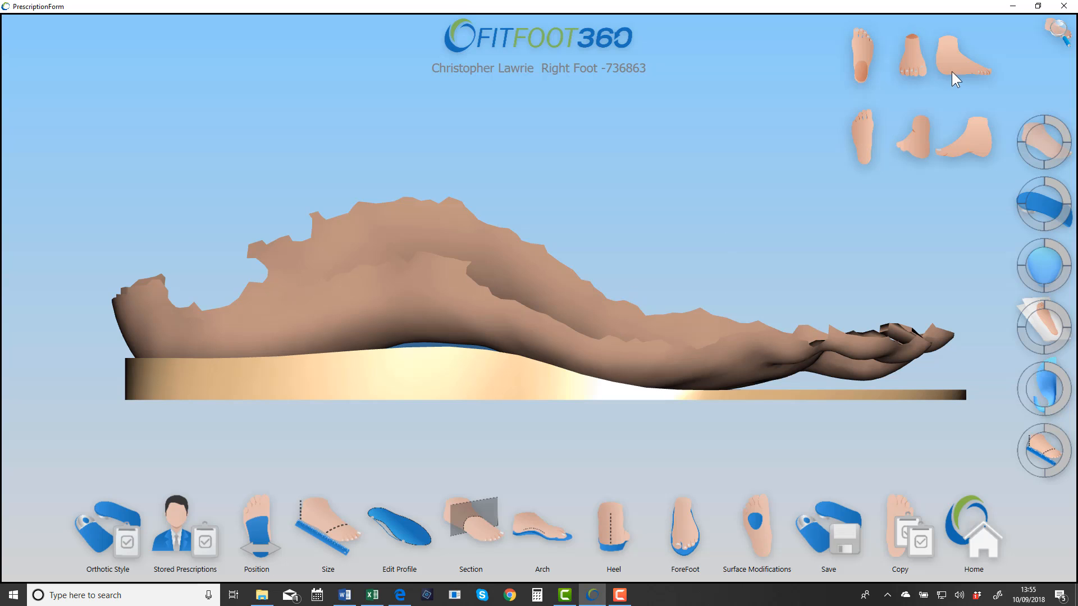
Step: Switch the preset foot views back to the view cube and inspect the model from above and at an angled medial view
click(1054, 37)
mouse_move(598, 273)
right_down()
mouse_move(410, 301)
mouse_move(445, 320)
mouse_move(531, 271)
right_up()
scroll(530, 271, down, 5)
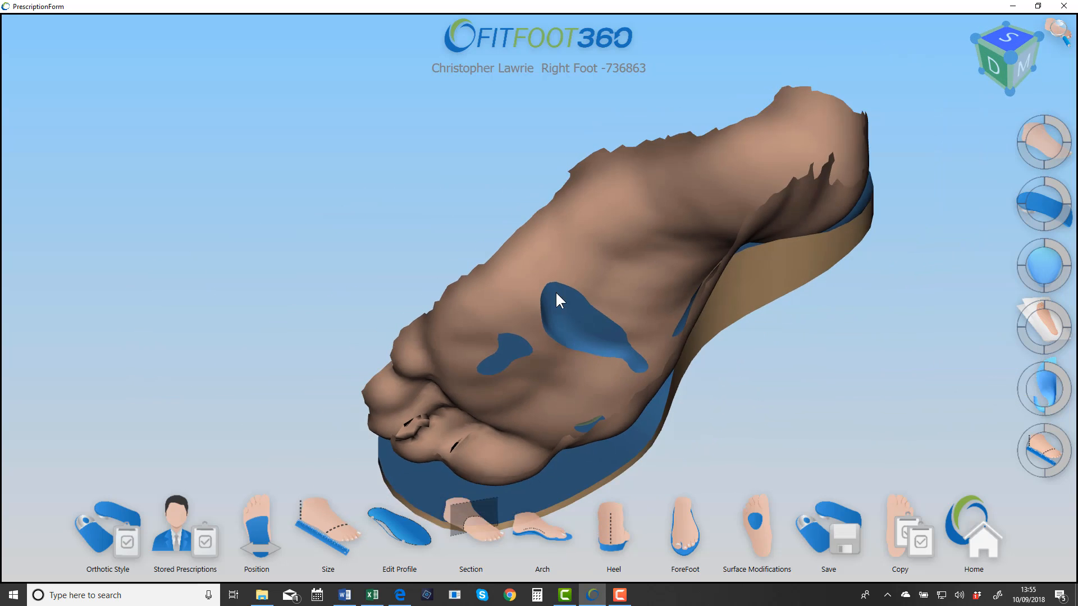
right_drag(567, 302, 543, 293)
scroll(519, 277, up, 2)
middle_drag(583, 284, 634, 245)
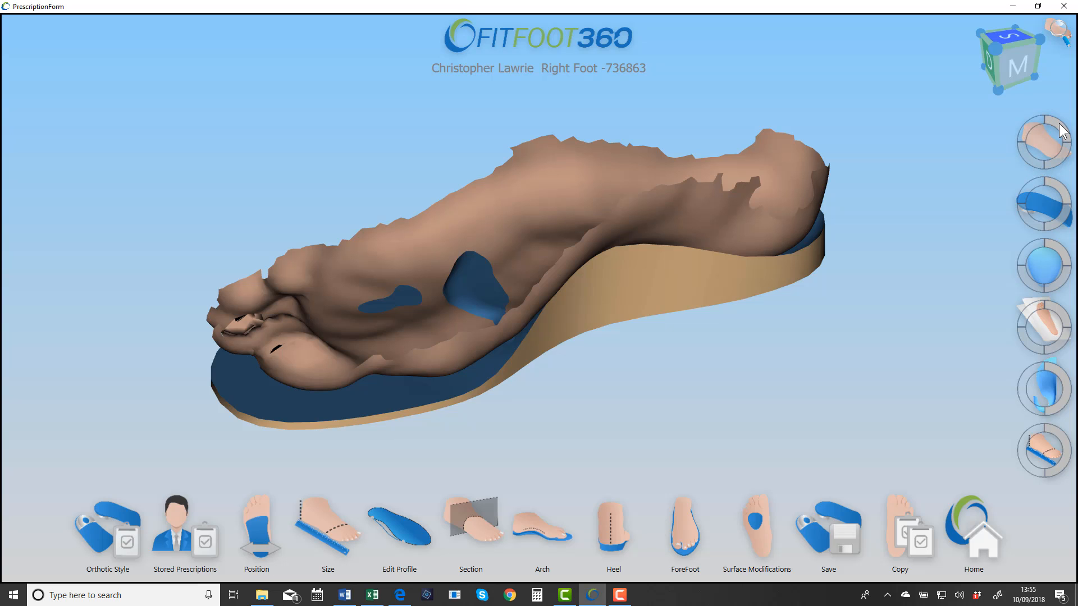
Step: Fade the foot scan in stages until it is hidden to inspect the orthotic surface, and restore the scan to full opacity
click(1065, 164)
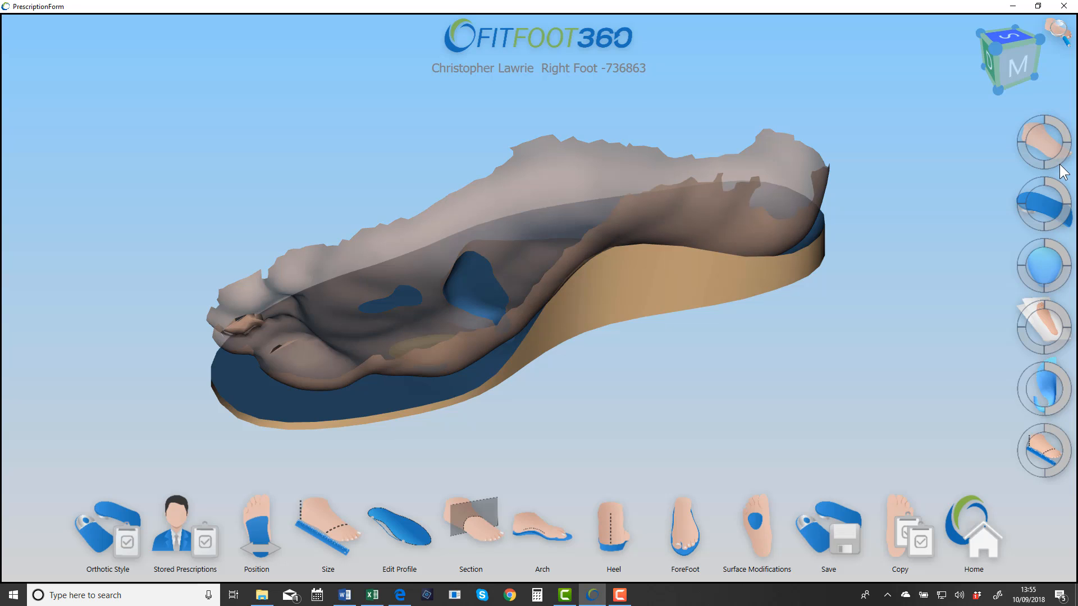
click(1027, 156)
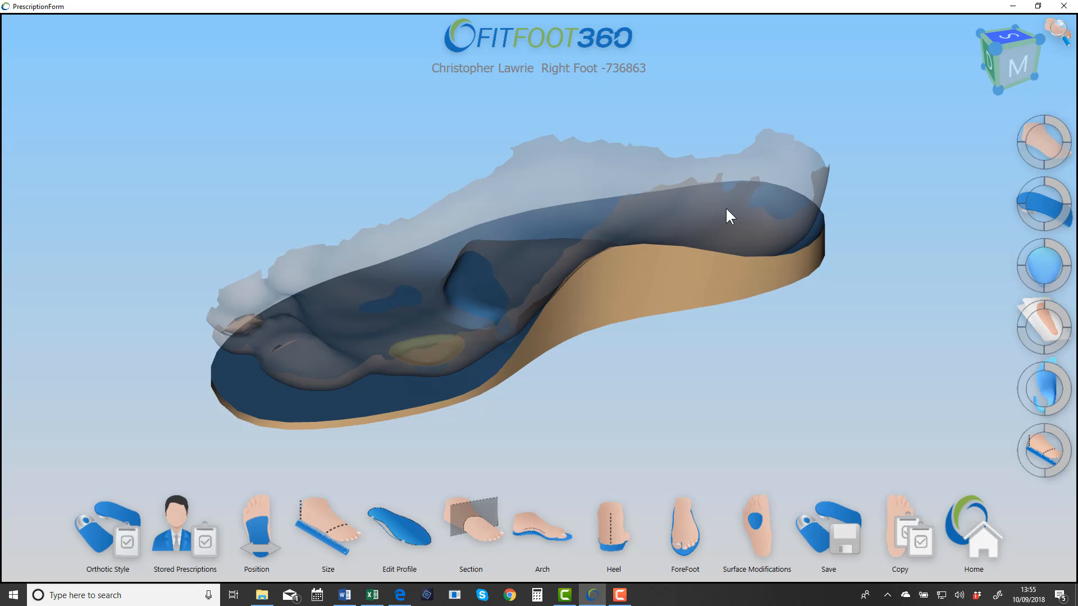
click(1027, 128)
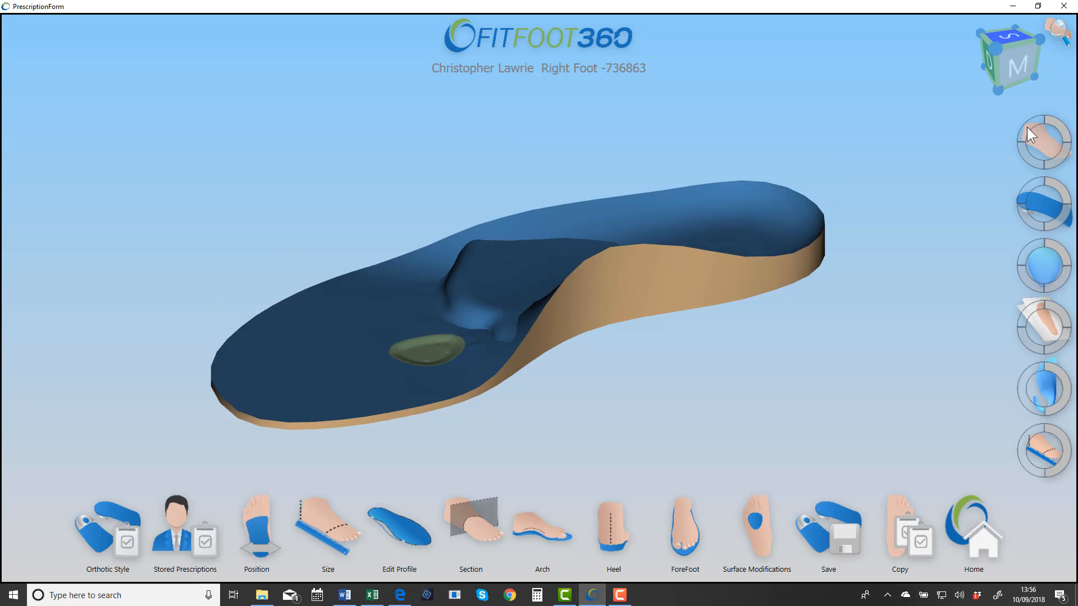
click(1057, 120)
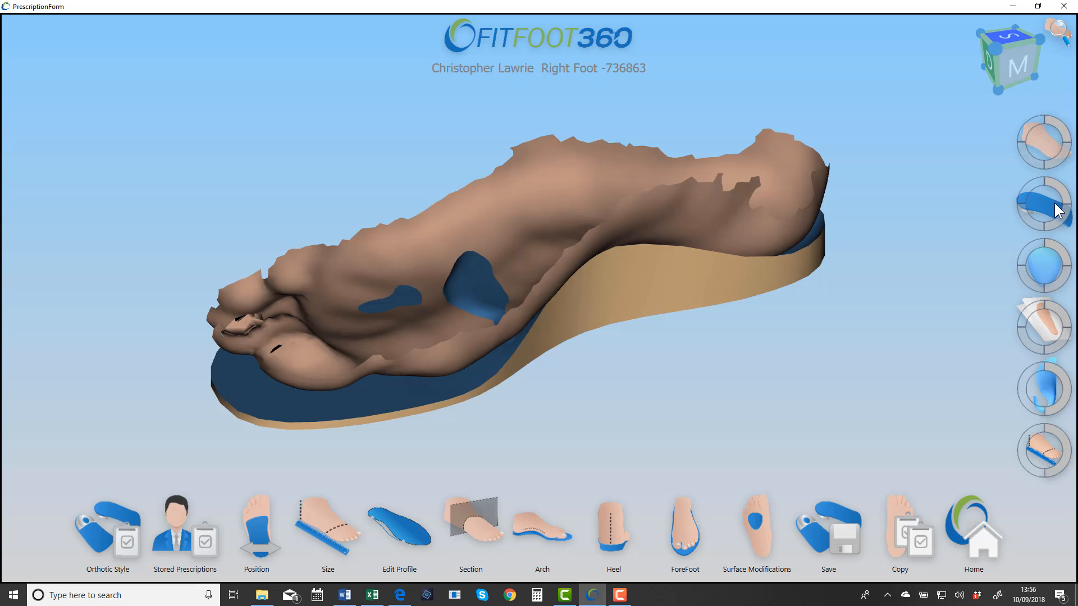
Step: Fade the orthotic and hide it completely to inspect the foot scan with the surface modification alone
click(1035, 223)
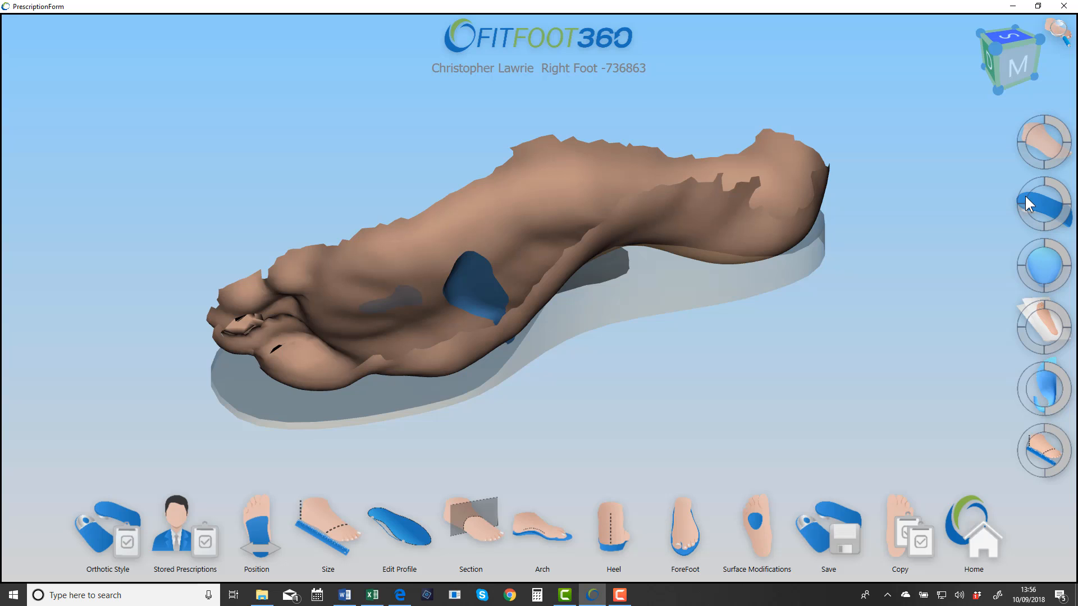
click(1025, 197)
click(1025, 196)
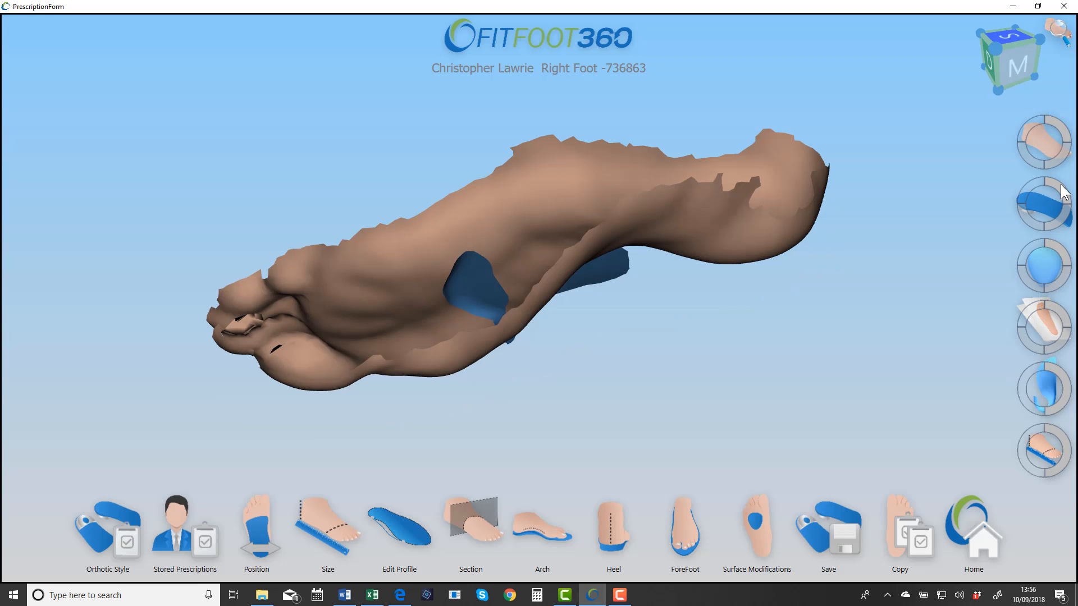
Step: Hide the oval forefoot recess in the orthotic with the foot scan faded, and restore the scan to full opacity
click(1024, 157)
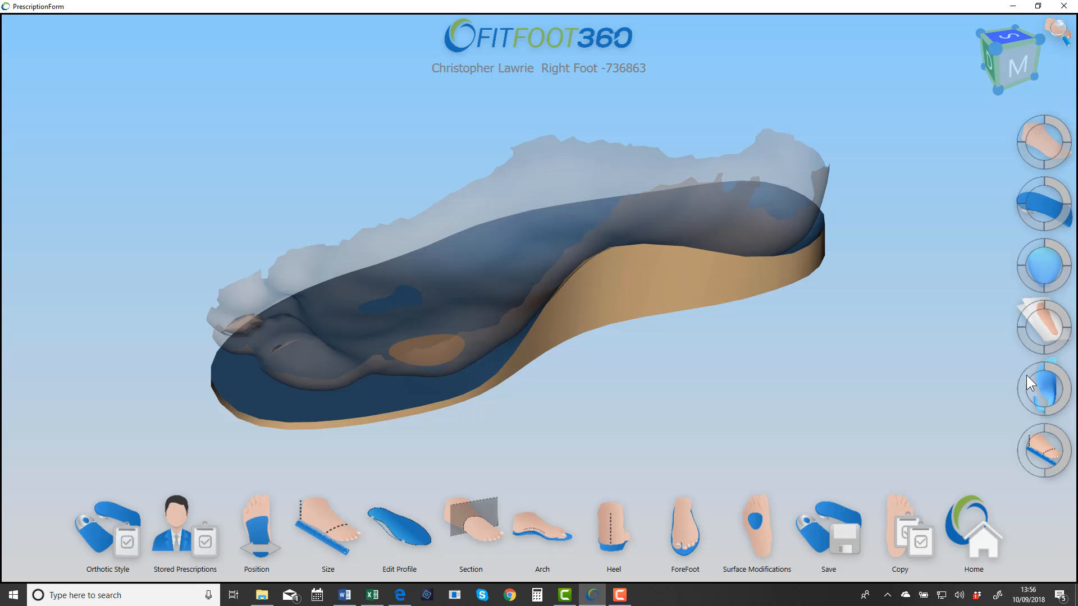
right_drag(514, 350, 532, 359)
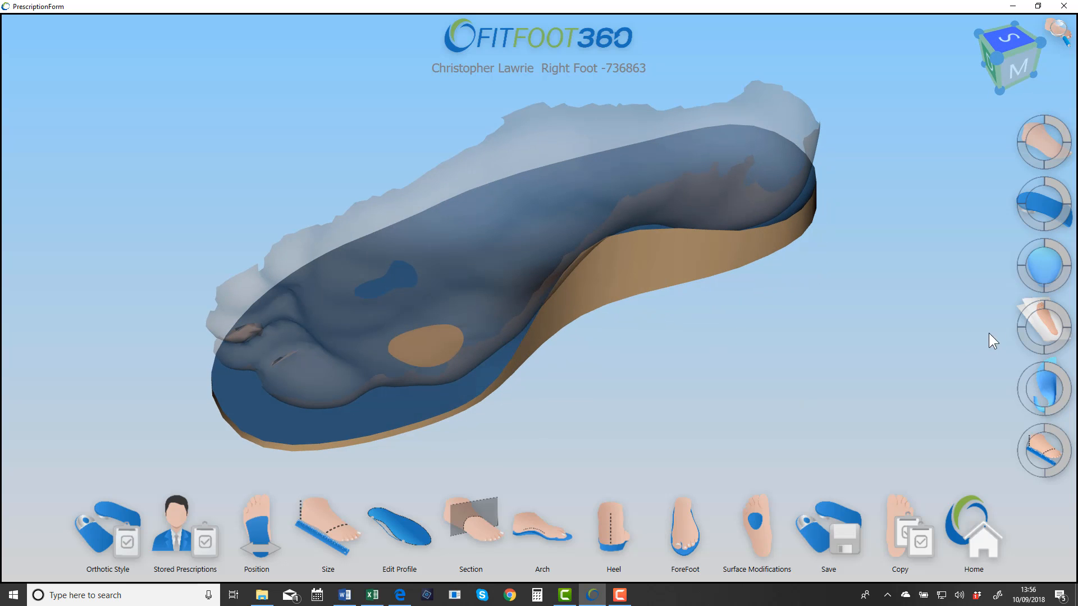
click(1021, 378)
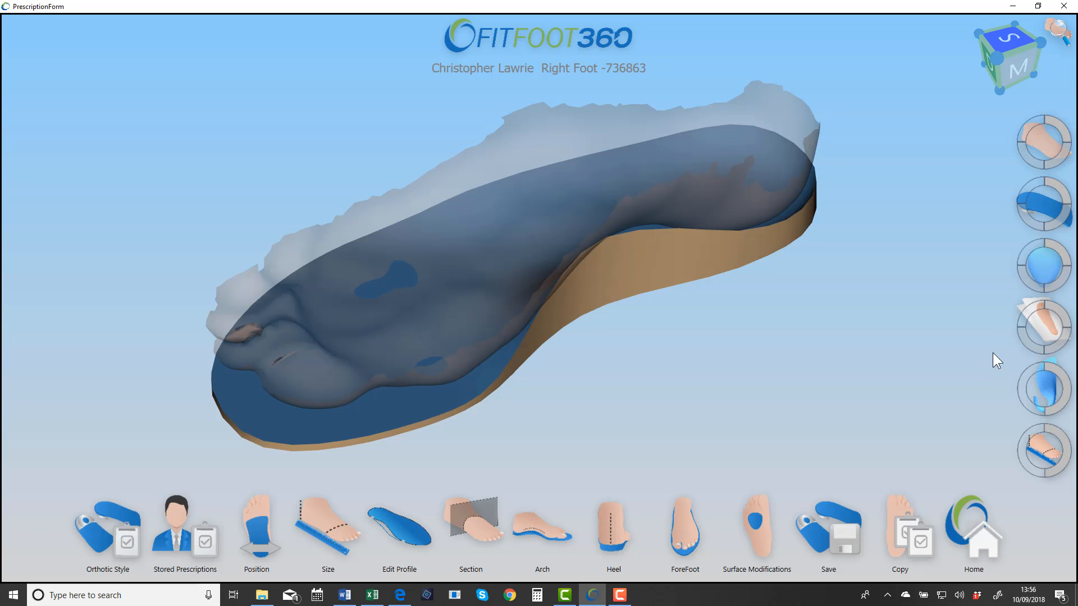
click(1053, 152)
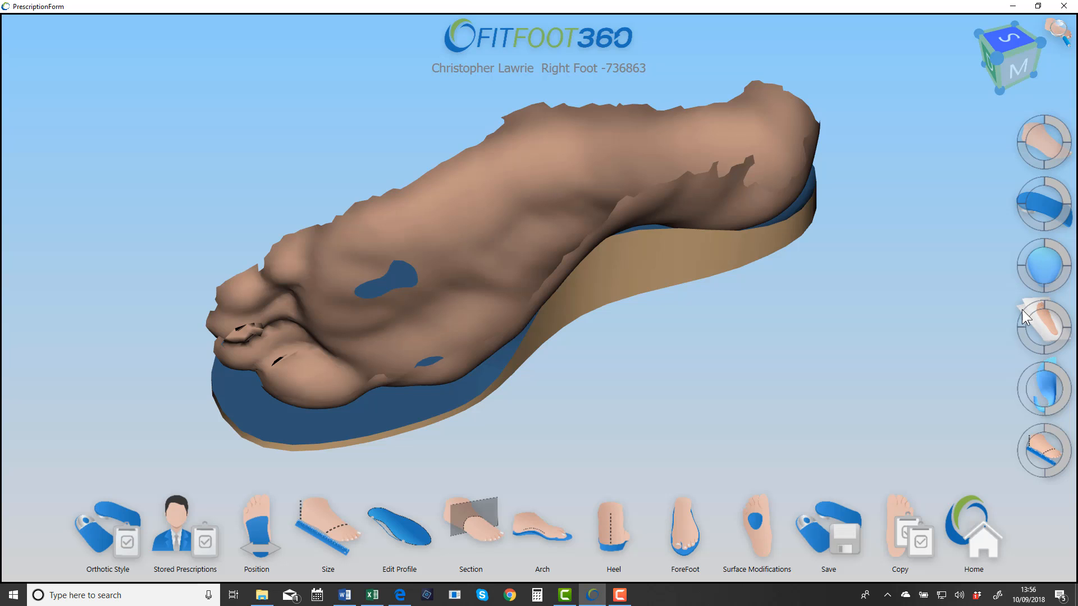
Step: Overlay the photographic skin image on the foot scan, try it at full strength, and reduce it to an intermediate opacity
click(1025, 339)
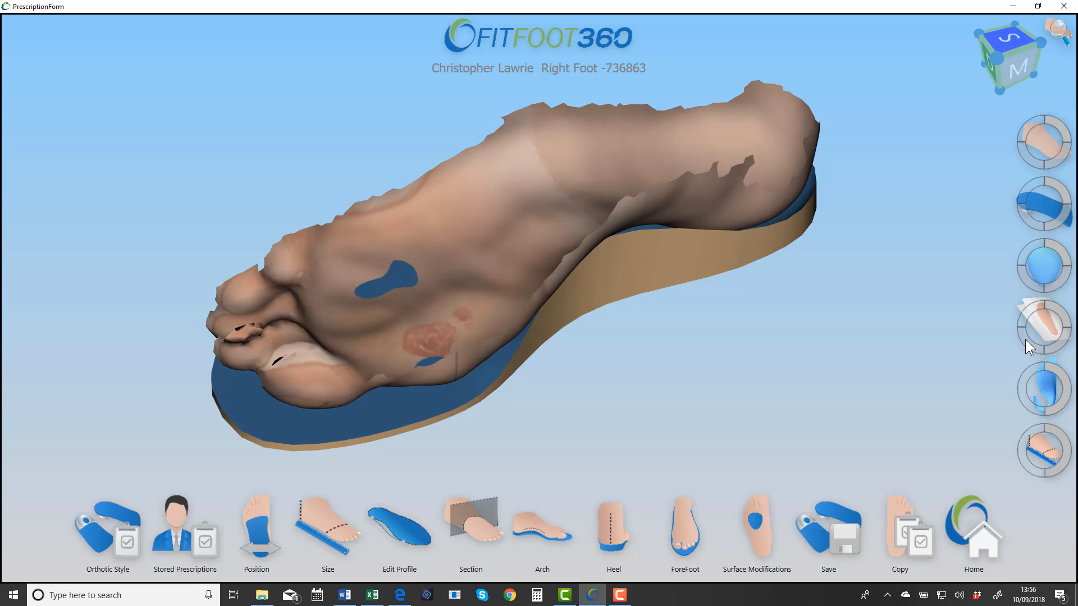
click(1061, 320)
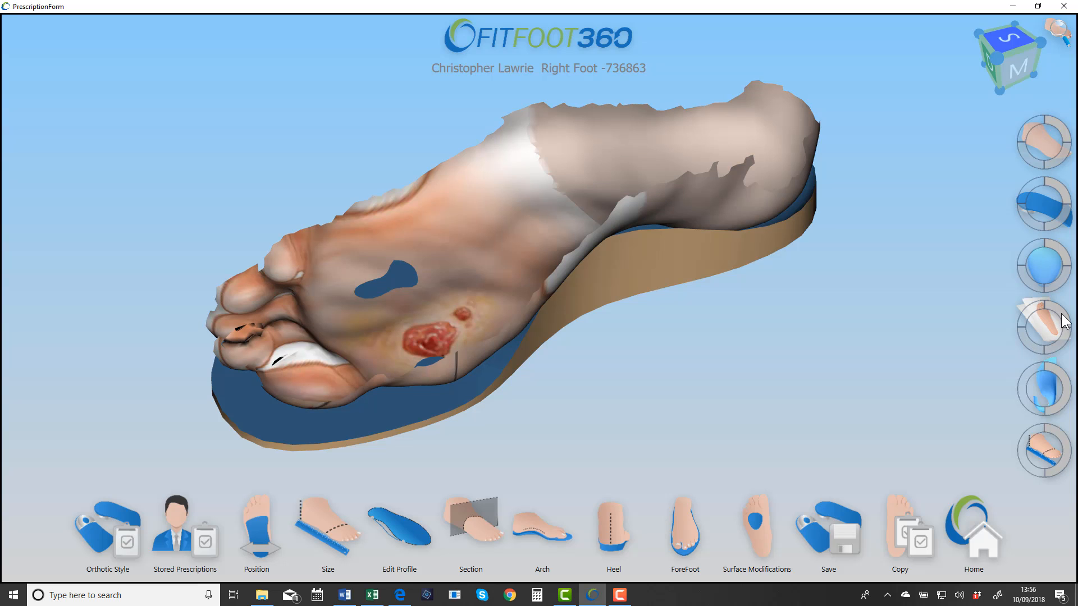
click(1061, 342)
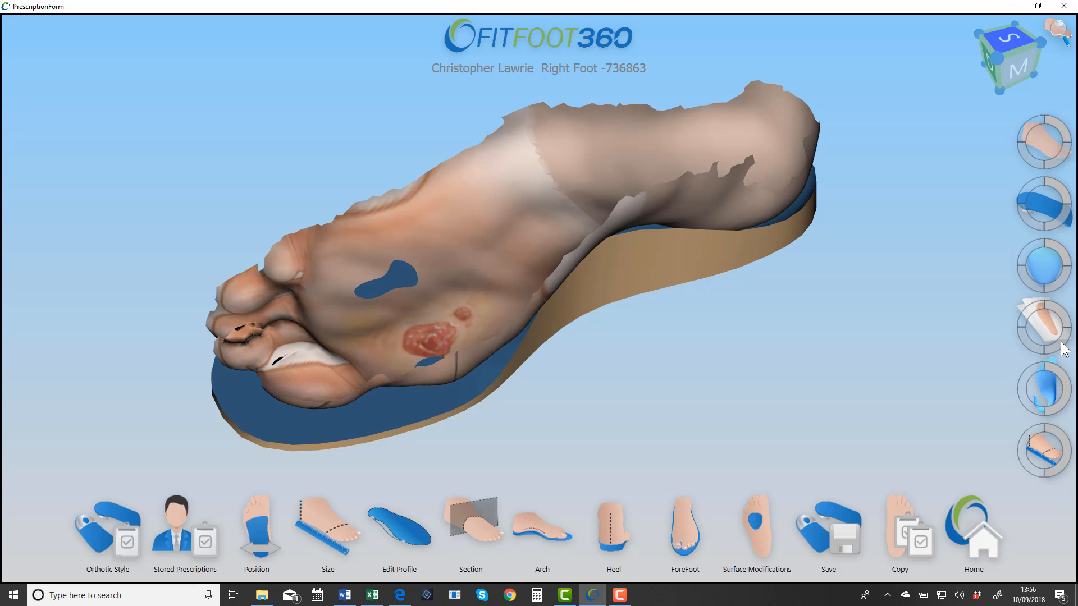
Step: Hide the photographic skin image on the foot scan, and restore it at partial opacity to view the sole
click(1025, 339)
click(1029, 308)
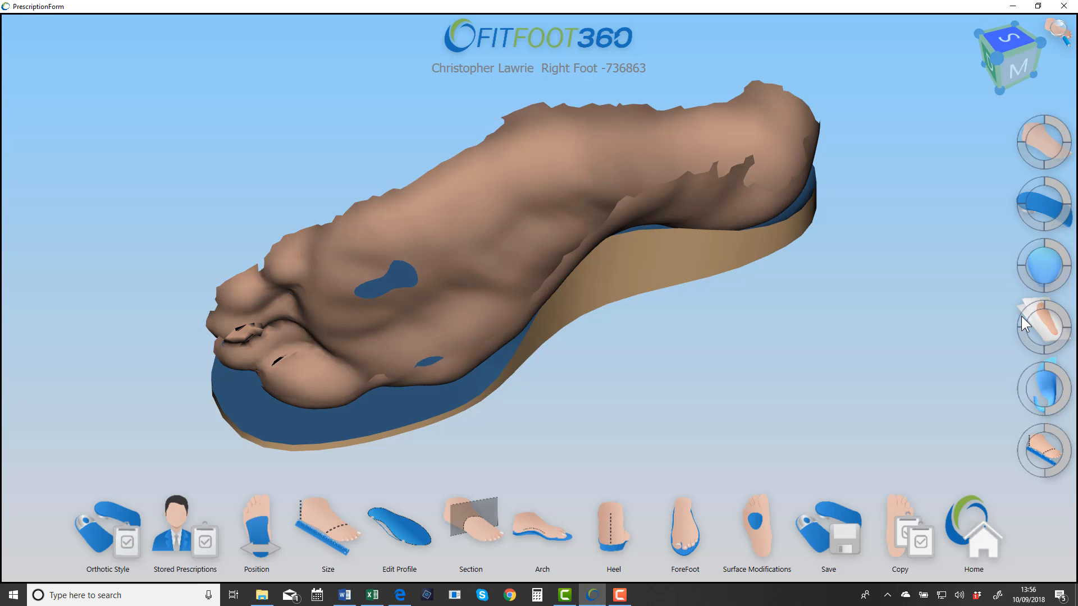
click(1028, 341)
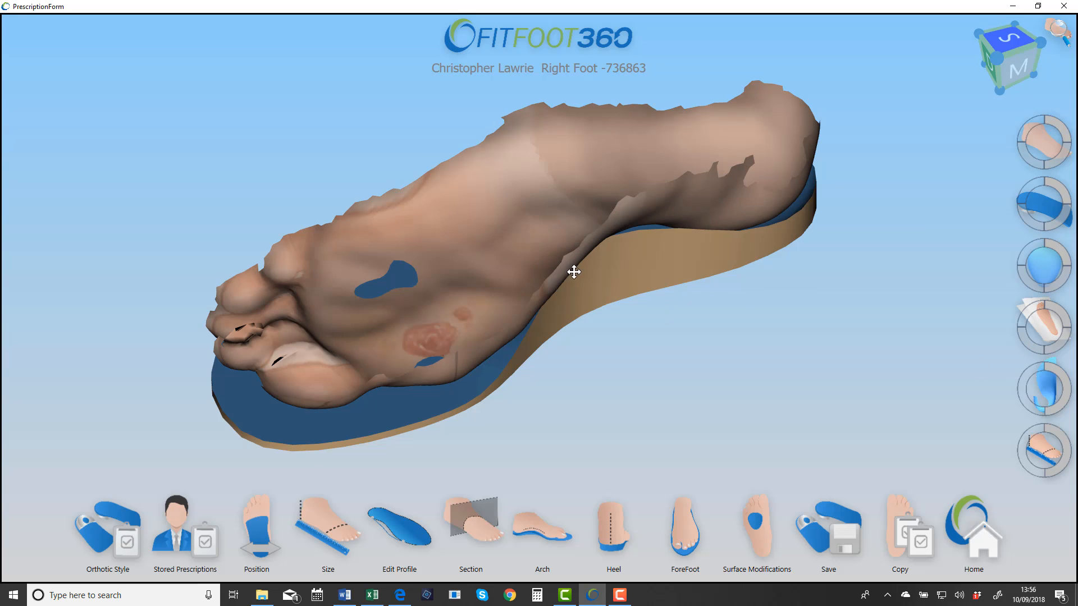
drag(574, 271, 497, 284)
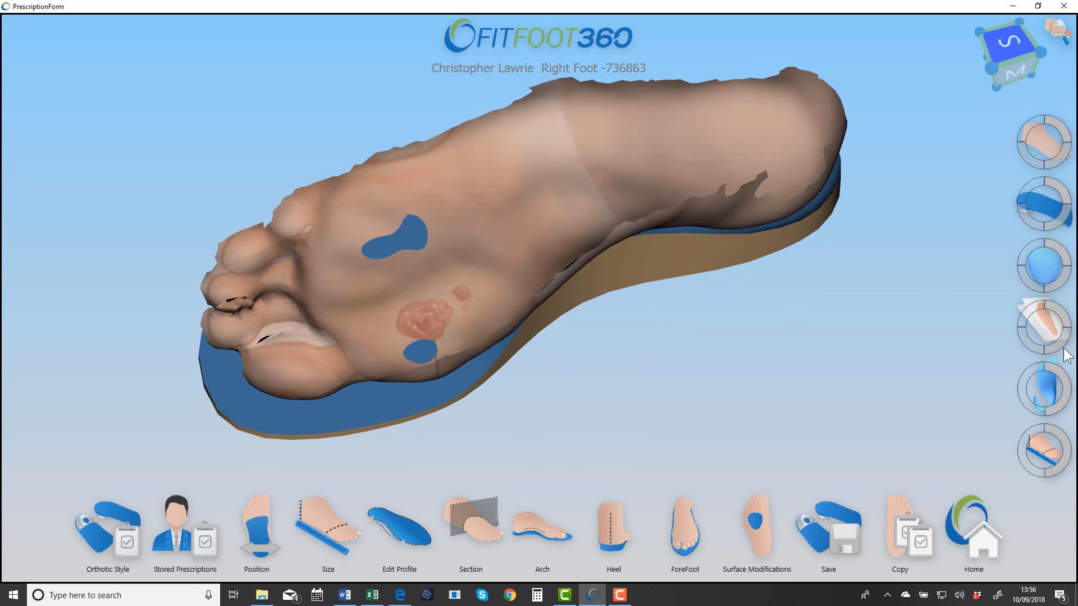
Step: Show the orthotic's surface modifications at full opacity and rebuild them into the orthotic surface
click(1062, 260)
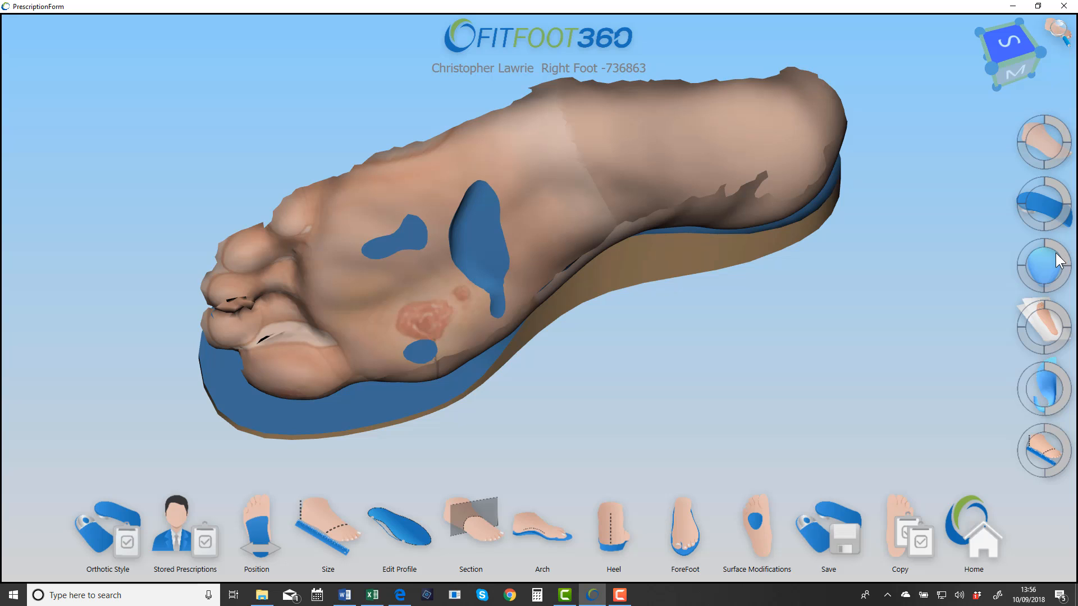
click(1058, 375)
mouse_move(518, 302)
middle_down()
mouse_move(523, 287)
mouse_move(528, 307)
middle_up()
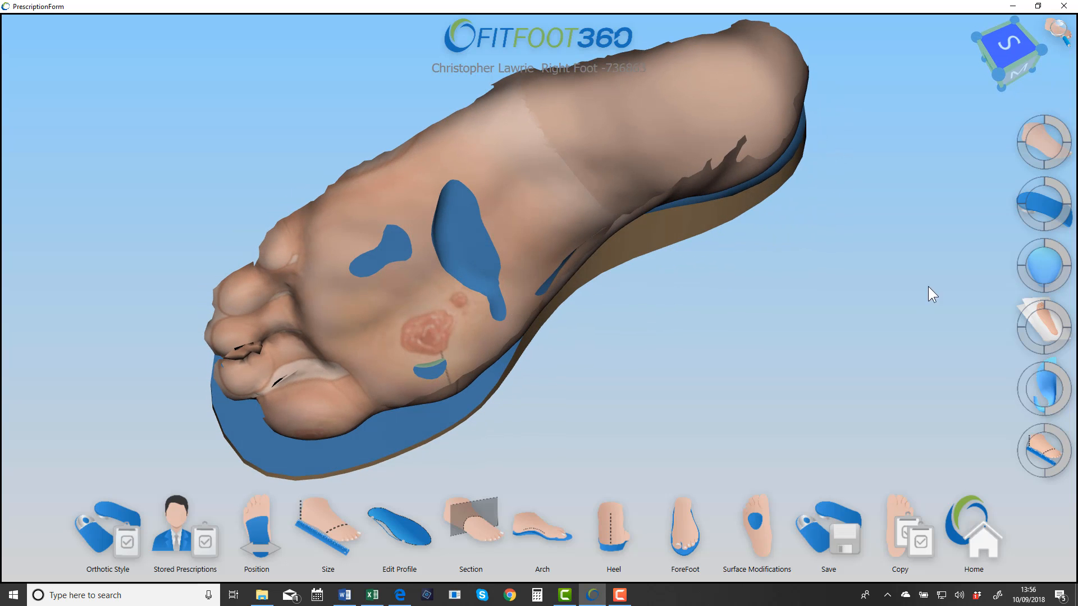
Step: Fade the foot scan to compare the skin lesion with the forefoot recess, and turn off the skin image
click(1031, 163)
mouse_move(440, 335)
middle_down()
mouse_move(426, 356)
mouse_move(457, 302)
mouse_move(428, 341)
mouse_move(489, 320)
mouse_move(434, 318)
middle_up()
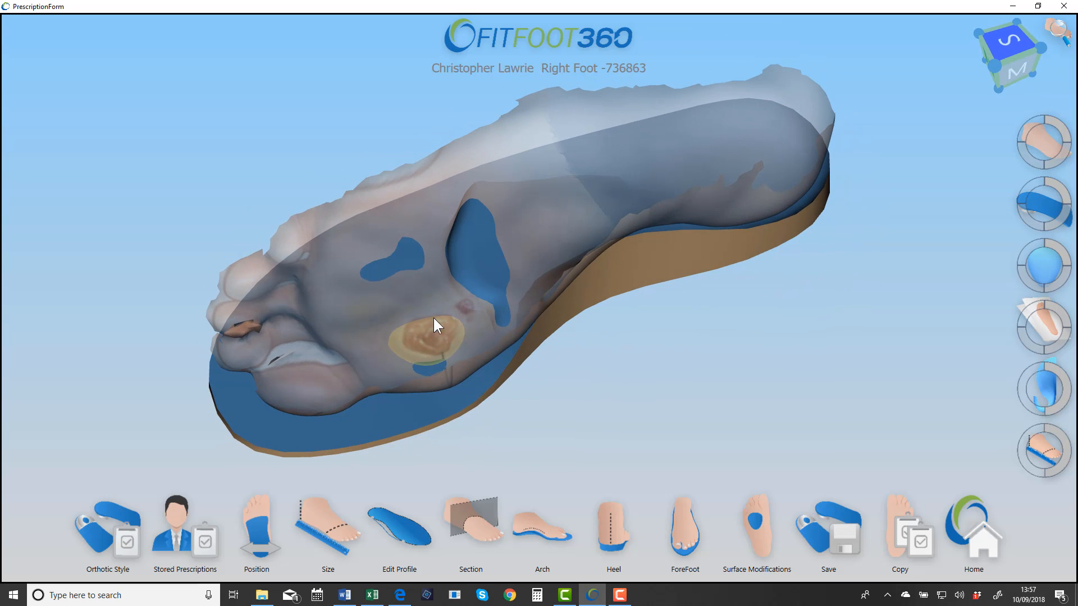
middle_drag(473, 350, 470, 383)
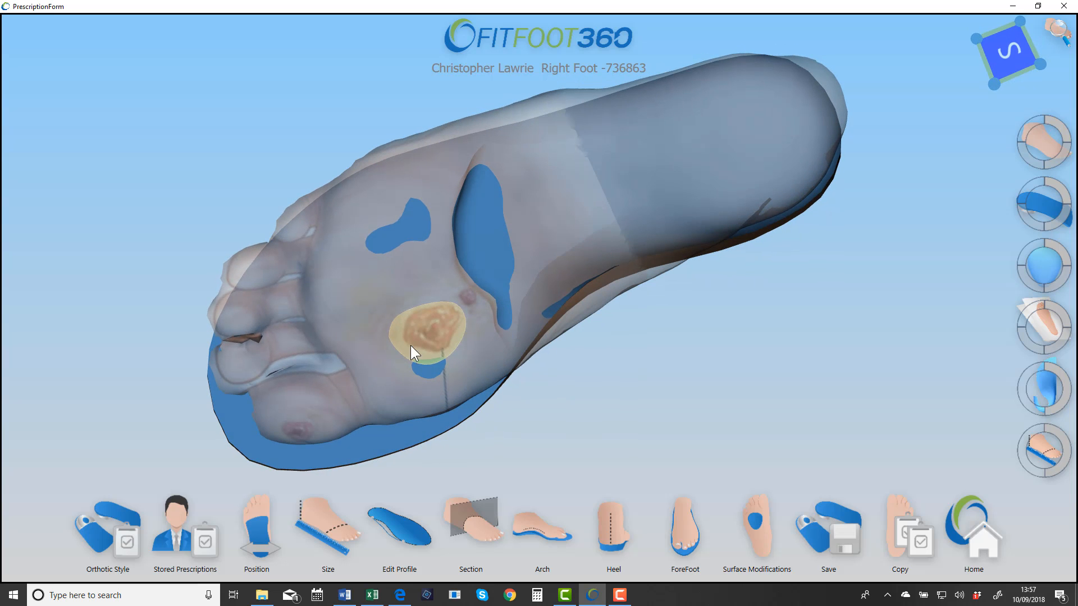
middle_drag(595, 285, 607, 263)
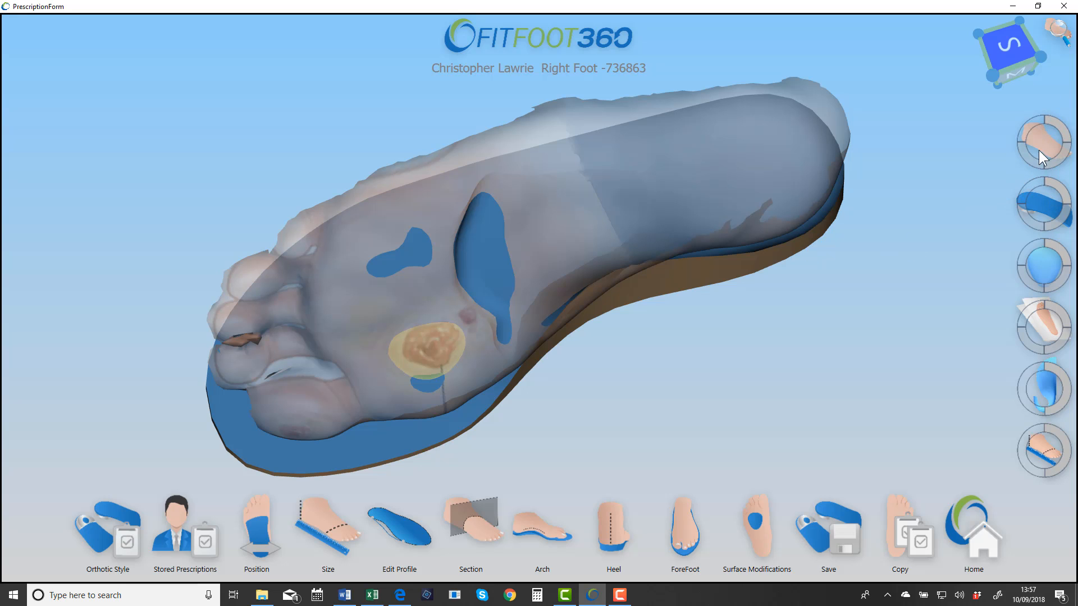
middle_drag(581, 279, 577, 260)
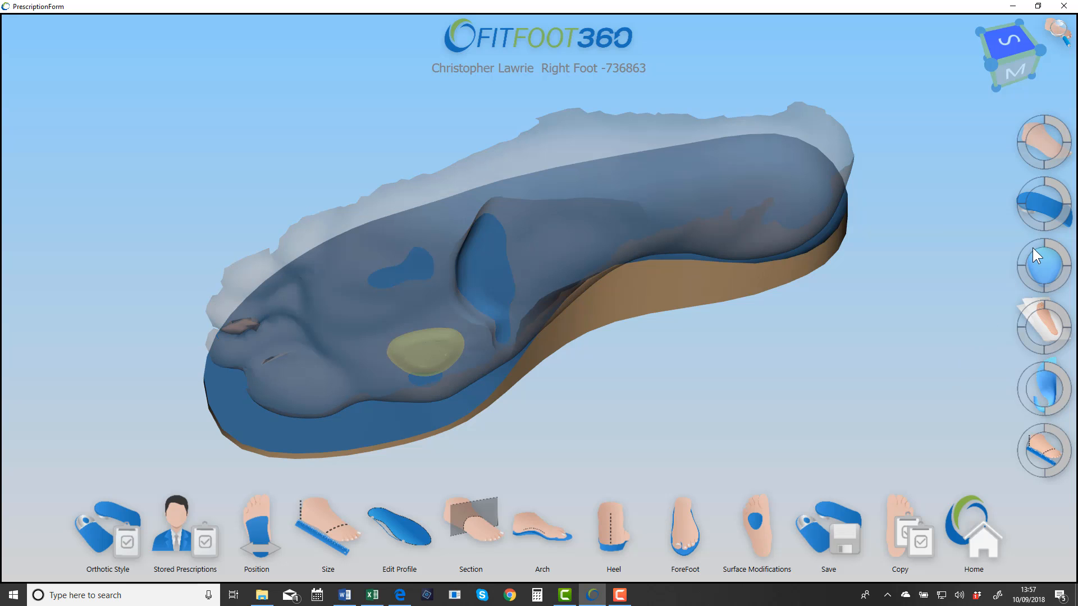
Step: Fade out the surface modification layer and rebuild the surface modifications
click(1033, 249)
click(1044, 364)
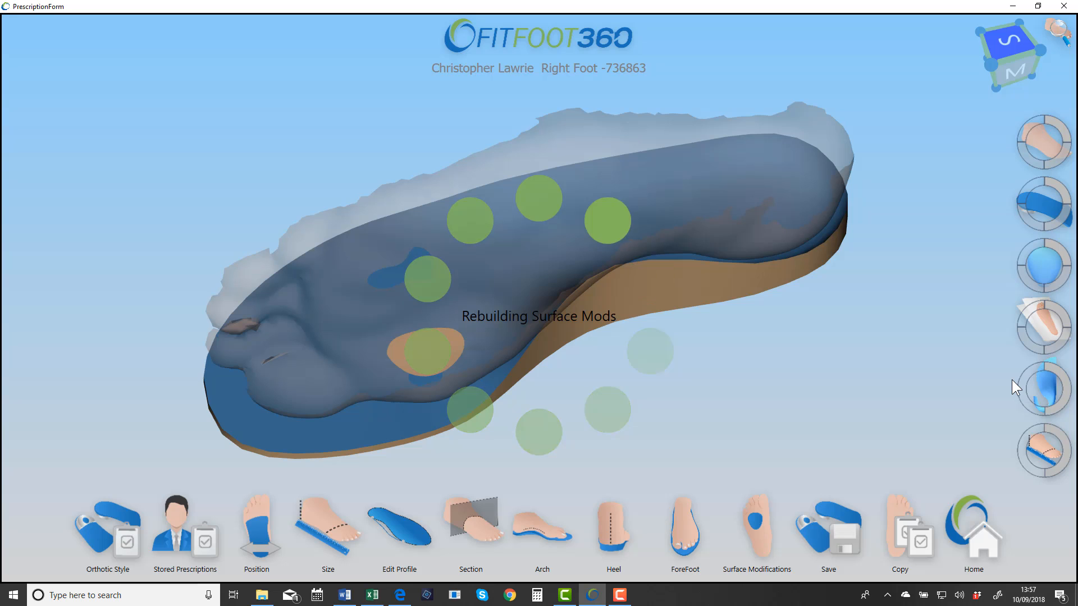
Step: Display the foot scan as a fully opaque colour depth map, with the orthotic and its surface modifications hidden
click(1045, 143)
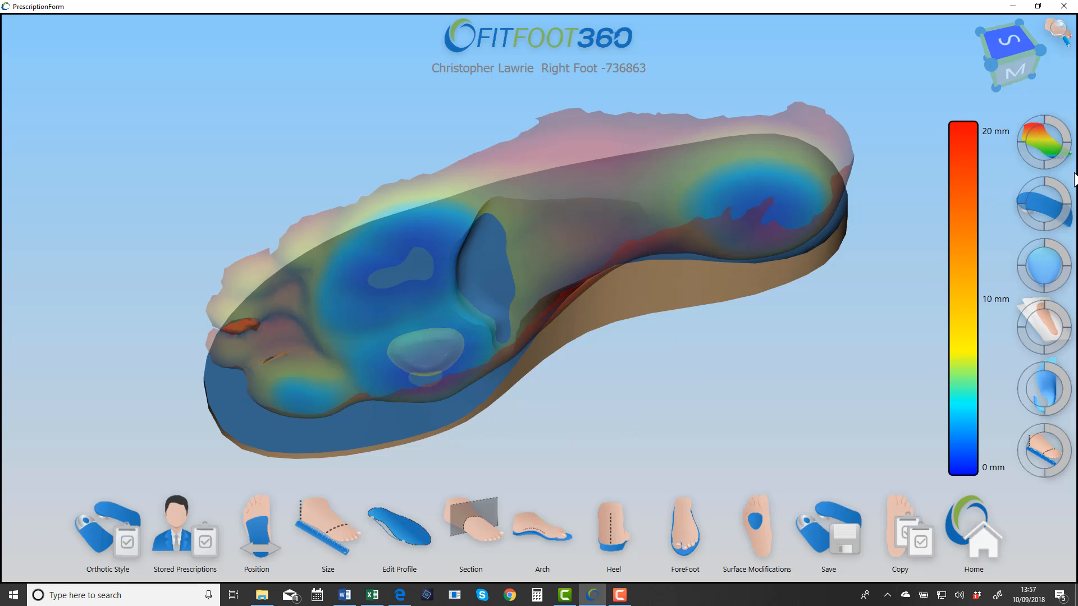
click(1060, 130)
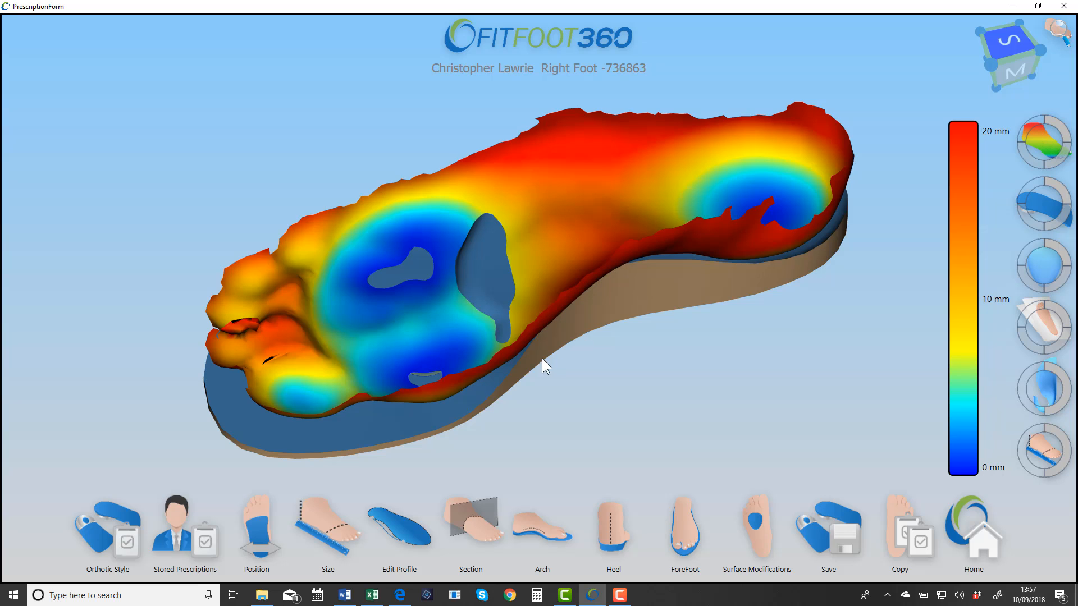
click(1038, 185)
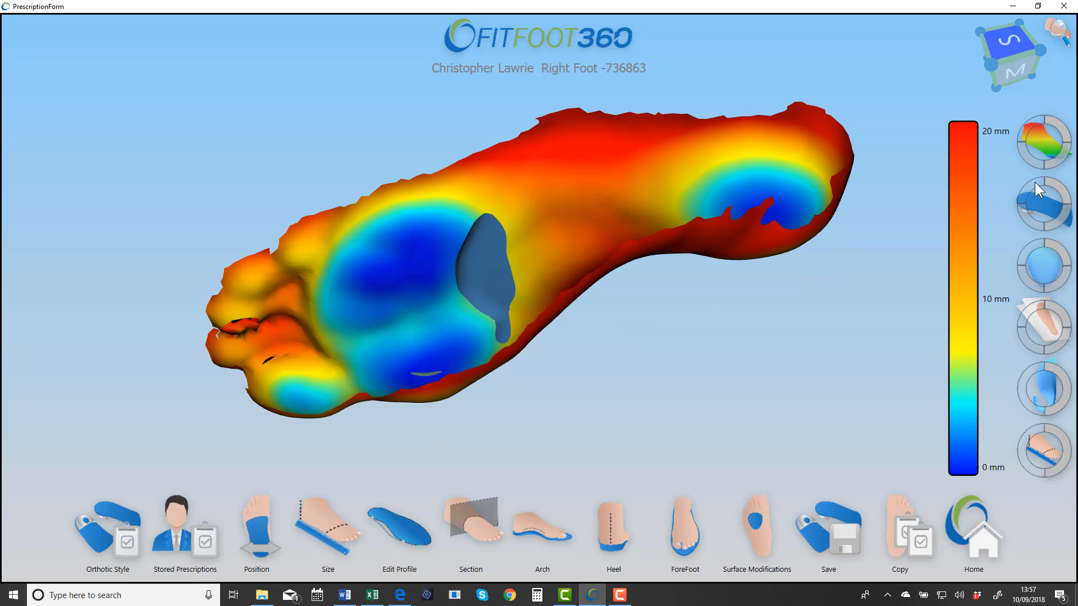
click(1025, 250)
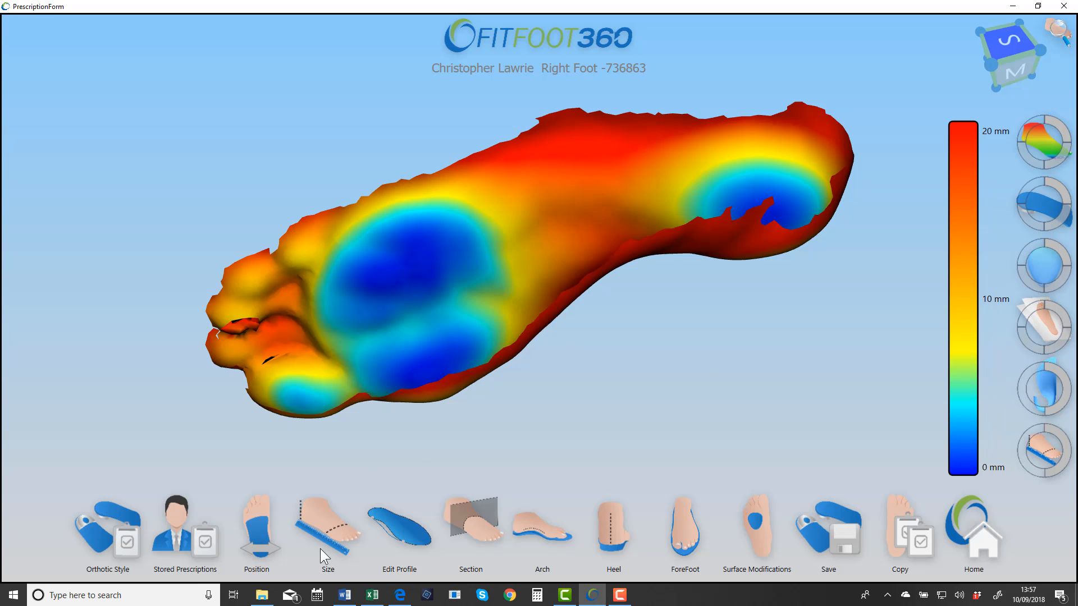
Step: Try a scan forefoot rotation of -8 degrees with the colour depth map shown, and return it to 0
click(250, 523)
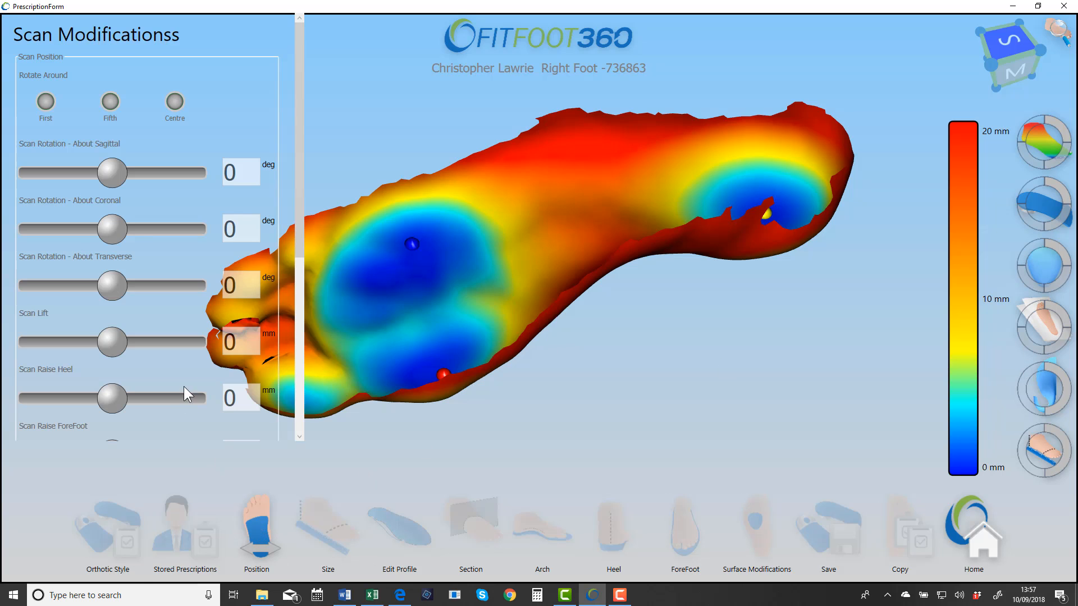
drag(302, 207, 284, 393)
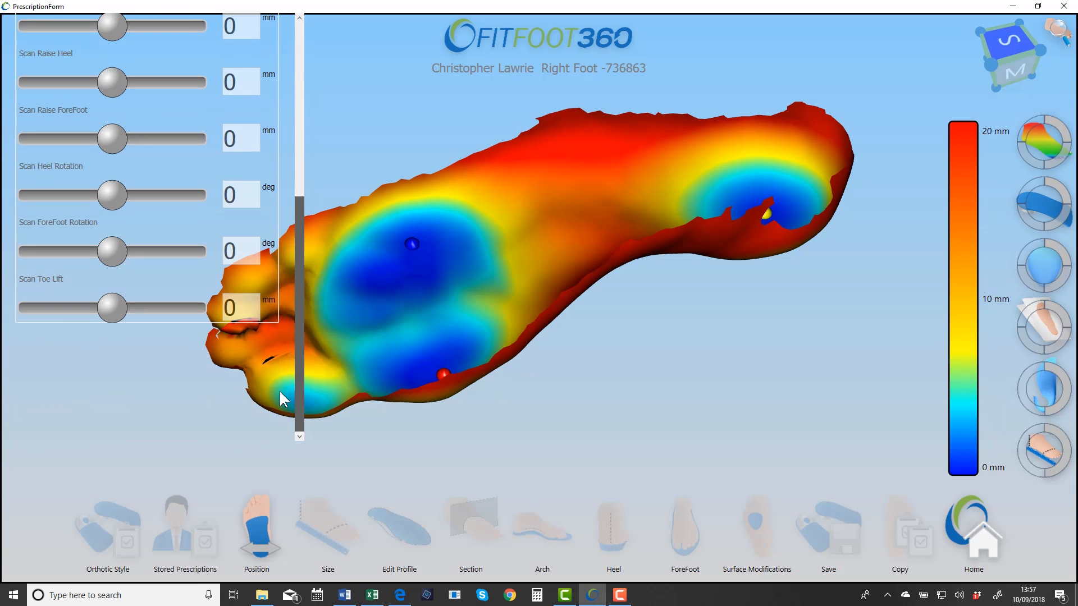
drag(114, 257, 83, 258)
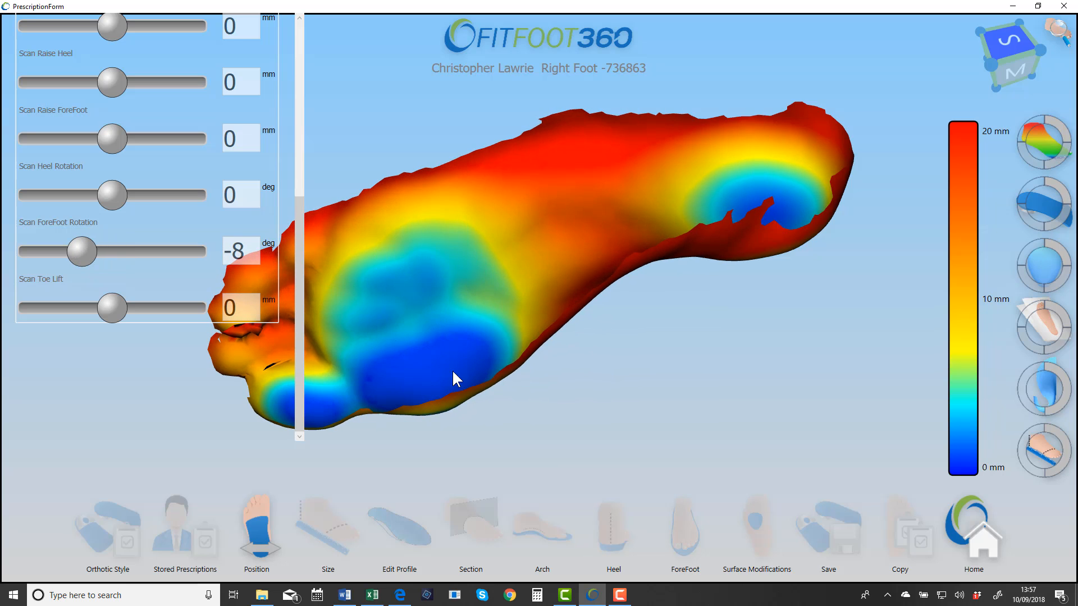
drag(92, 254, 113, 254)
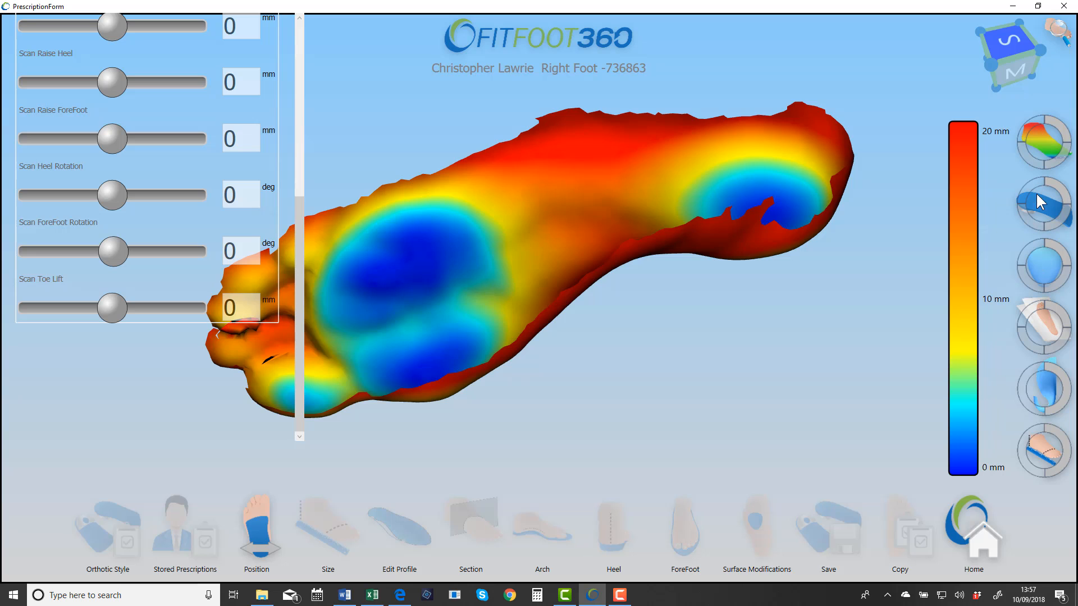
Step: Return the foot scan to its plain display, show the orthotic as a colour depth map, and hide the scan
click(1059, 151)
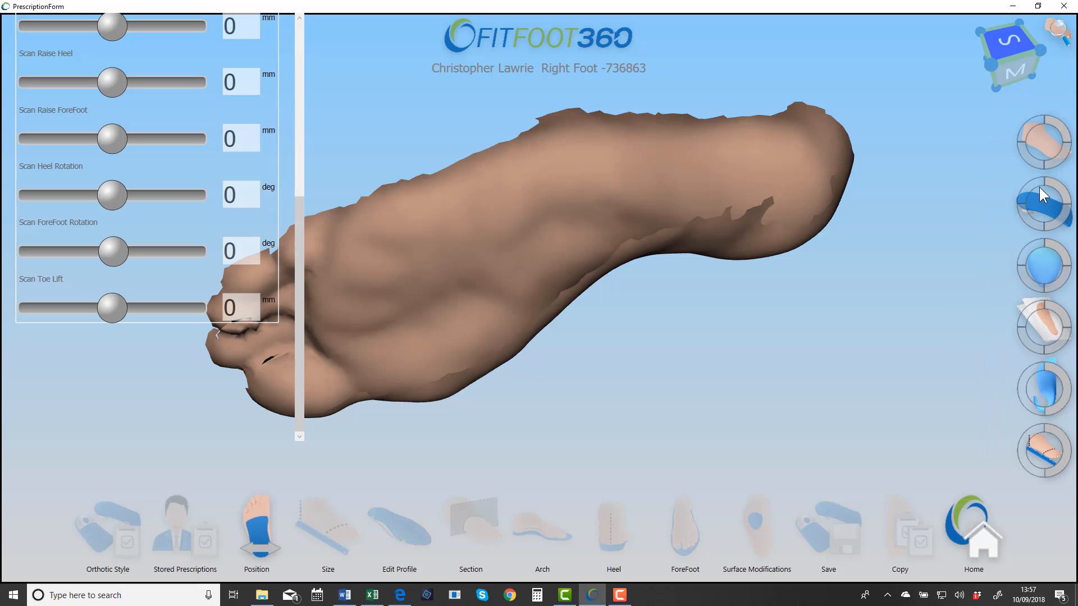
click(1060, 205)
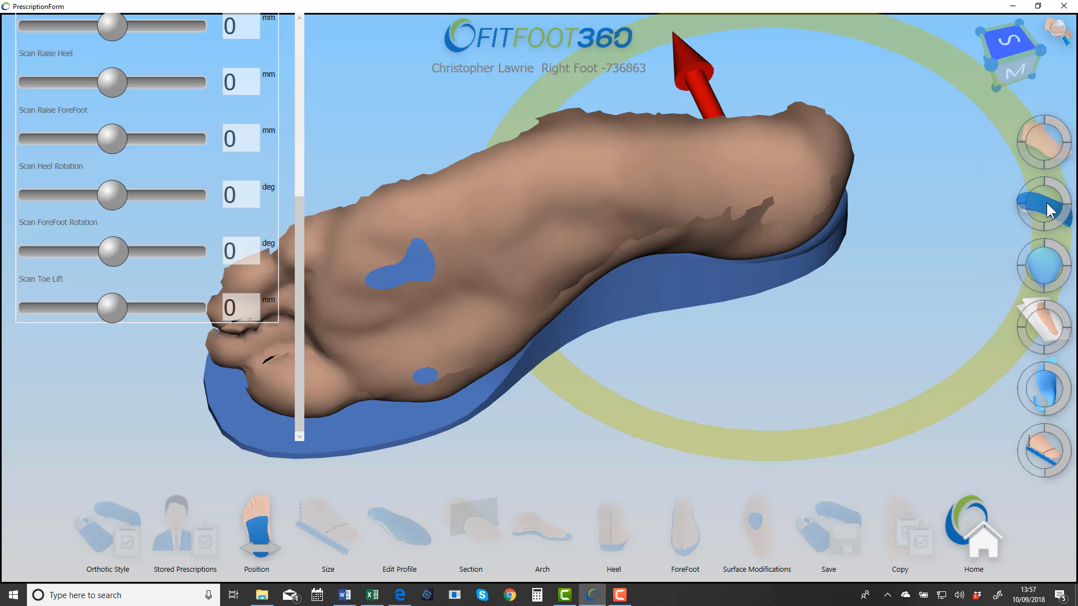
click(1050, 212)
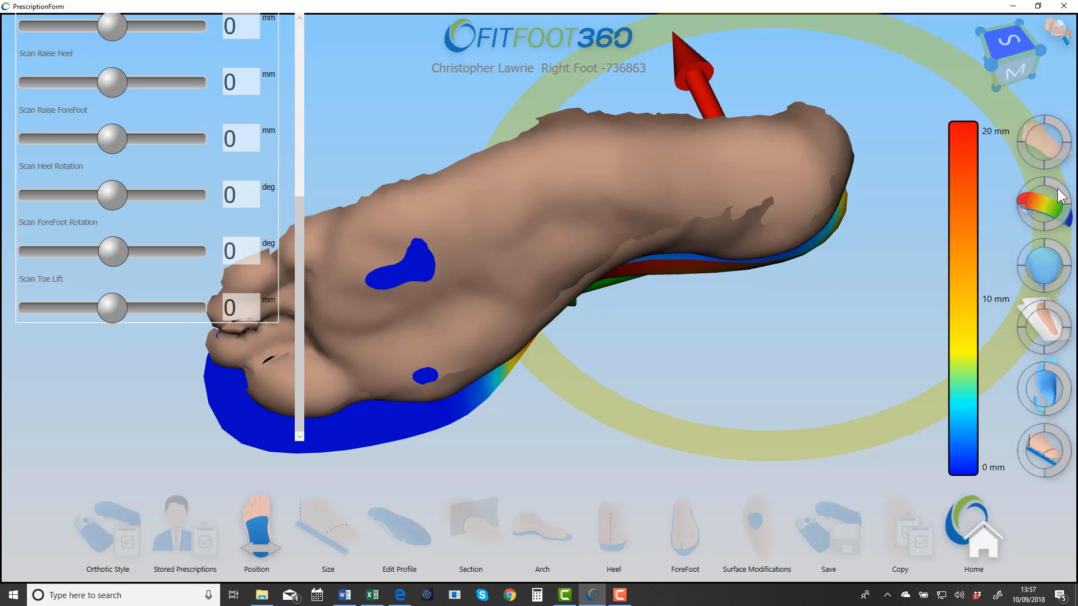
click(1045, 130)
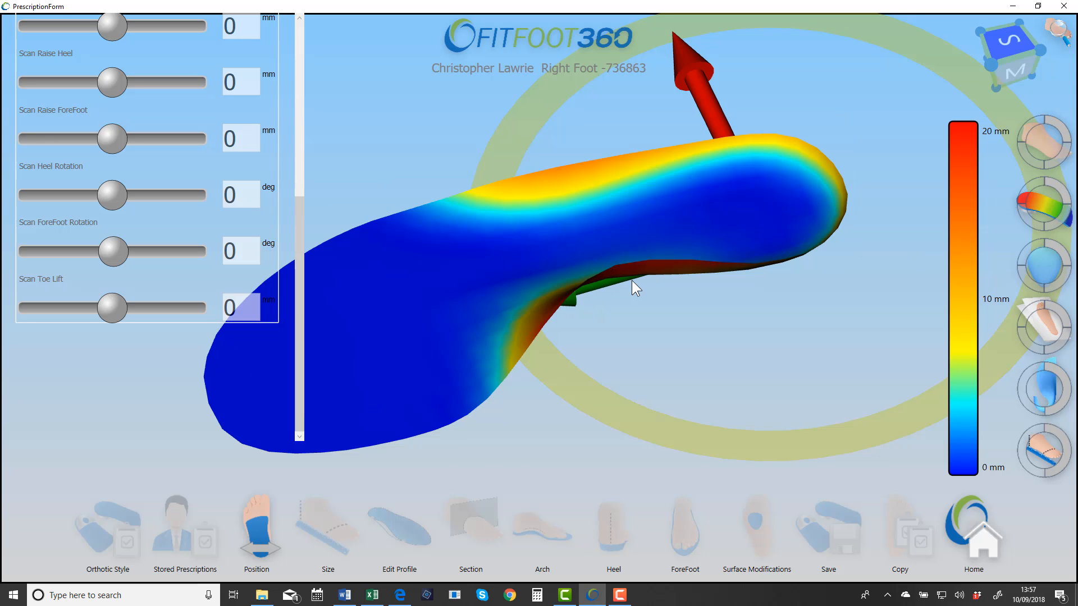
drag(635, 283, 657, 292)
right_drag(657, 292, 726, 279)
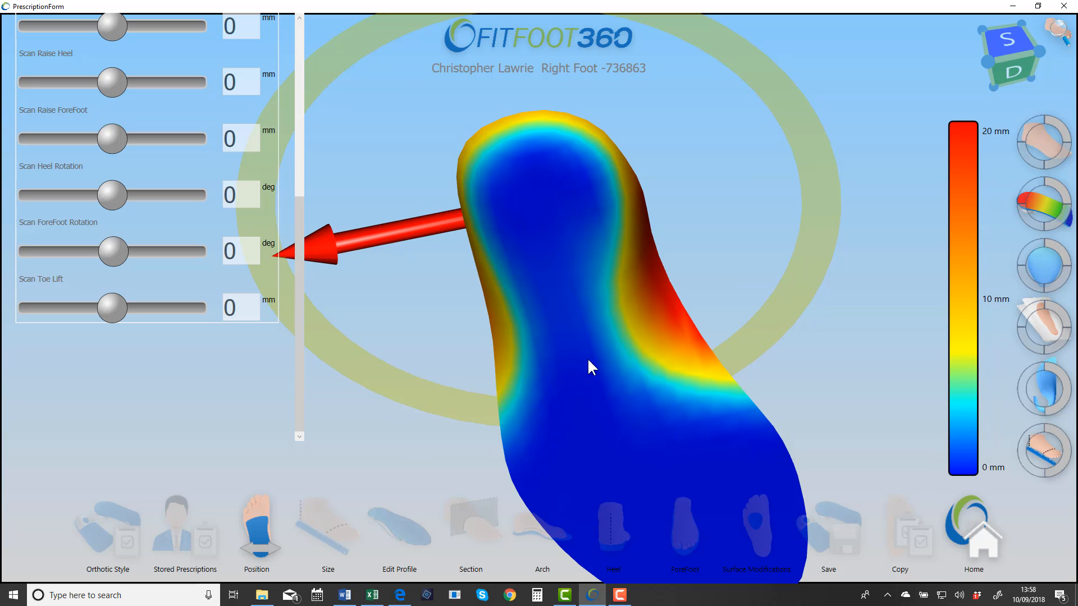
Step: Close the scan position settings and set the Medial Arch Depth to 25 mm in the arch modifications
click(260, 541)
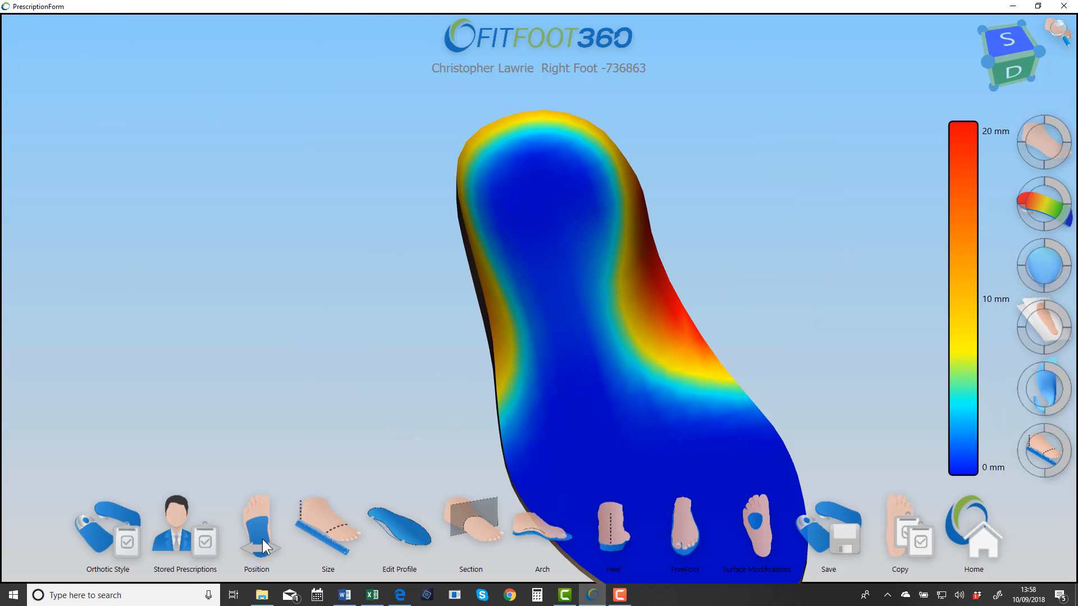
click(527, 534)
drag(137, 92, 114, 100)
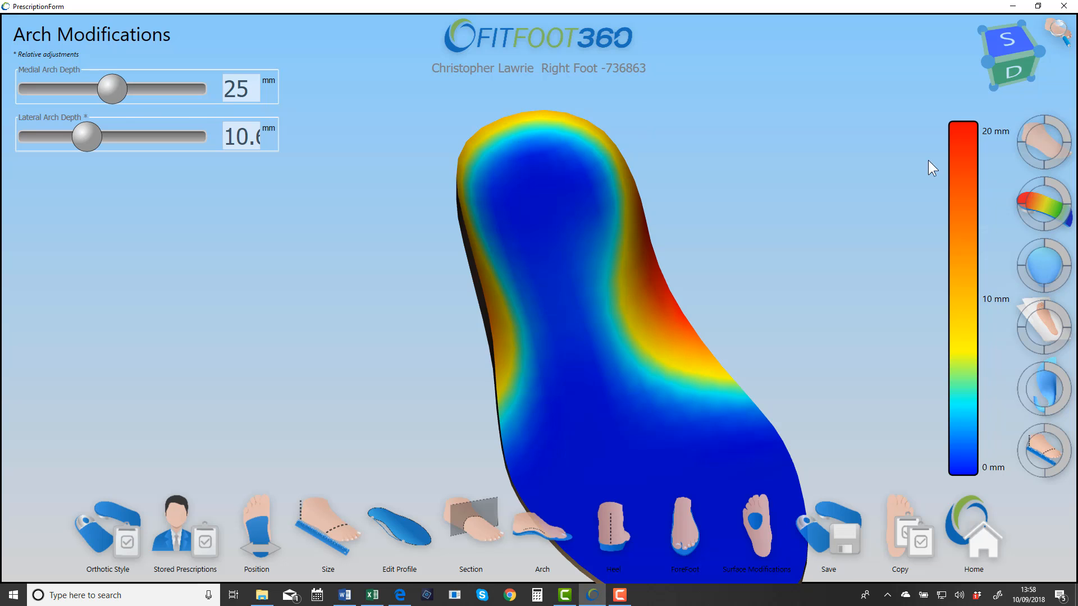
Step: Return the orthotic to its plain display, and show and rebuild its surface modifications
click(1040, 203)
right_drag(640, 348, 609, 315)
scroll(614, 314, down, 3)
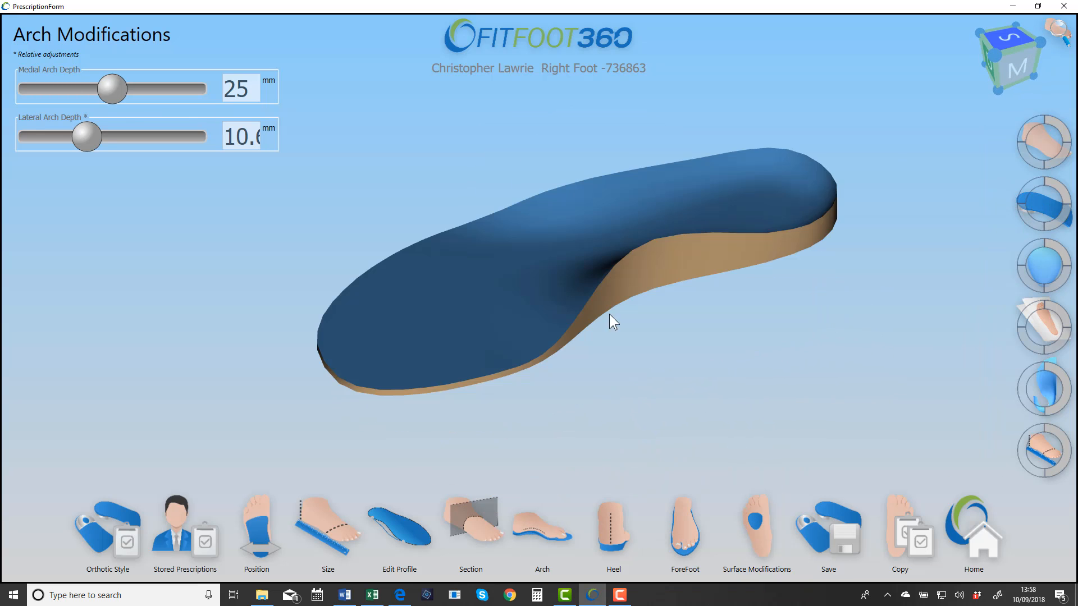
click(1061, 252)
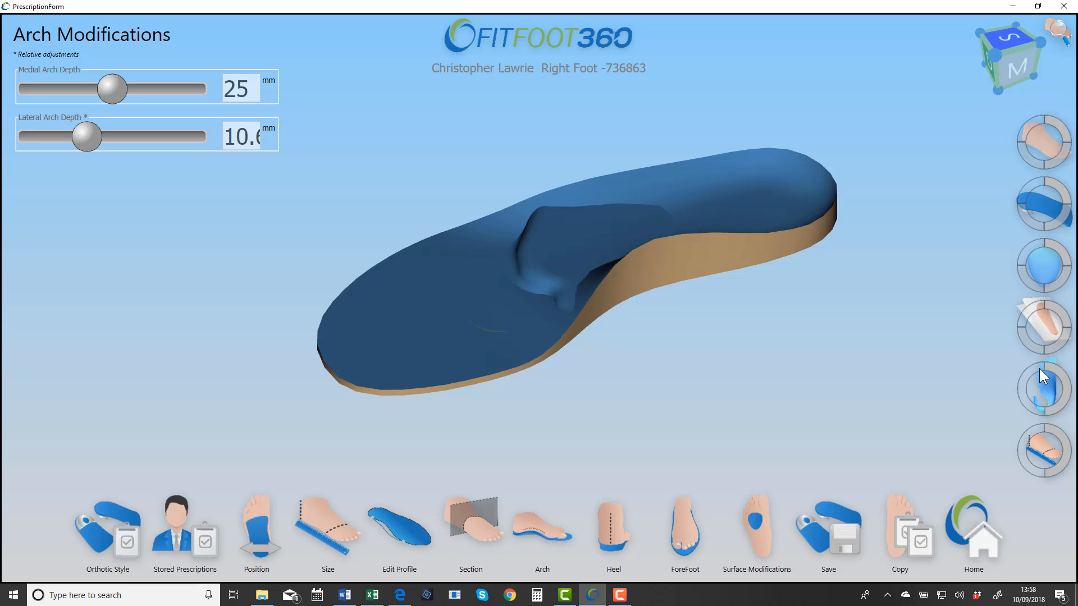
click(1044, 384)
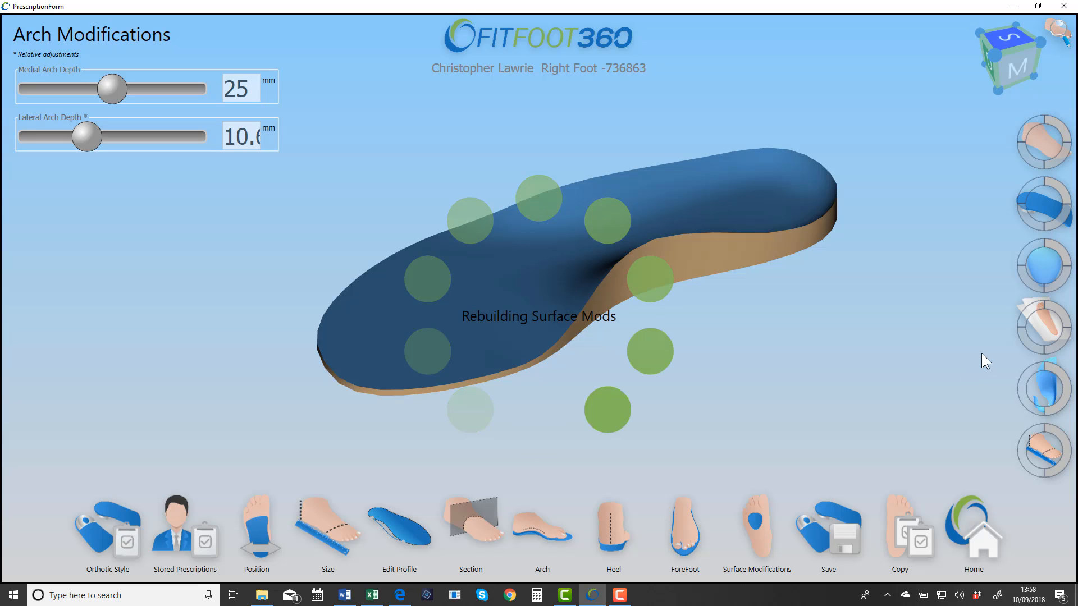
right_drag(705, 327, 586, 326)
Step: Add the Heel Relief cut out to the orthotic from the surface modification library
click(750, 539)
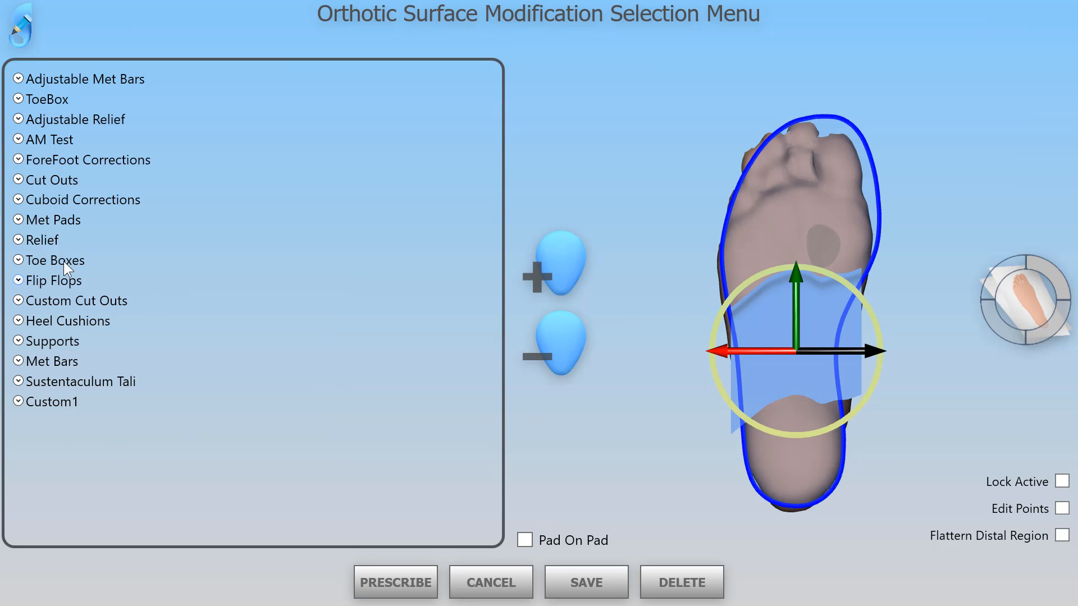
click(55, 181)
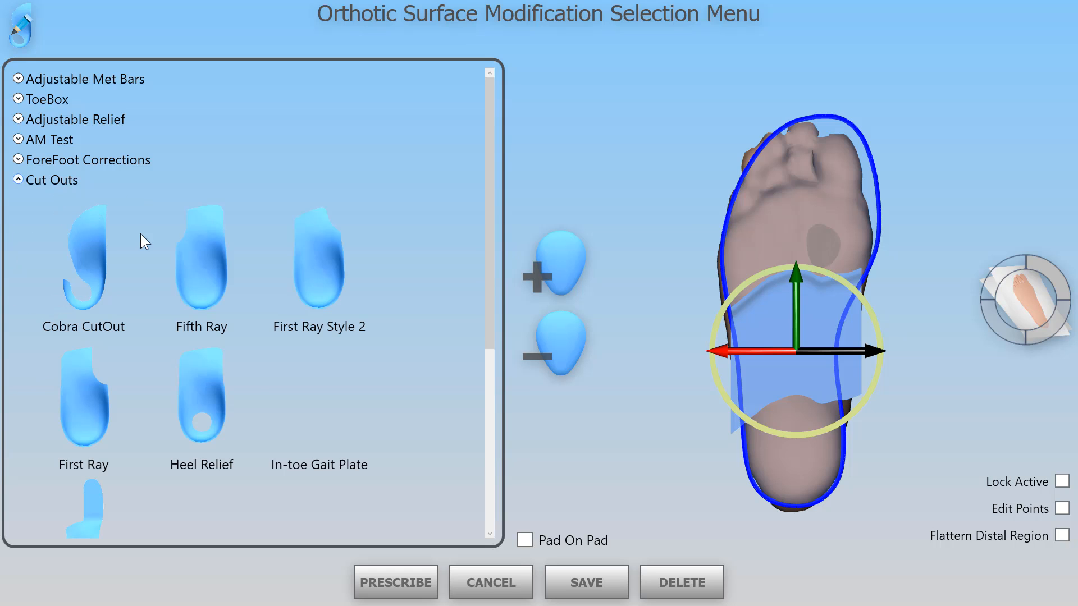
click(190, 404)
click(557, 268)
click(797, 402)
click(797, 413)
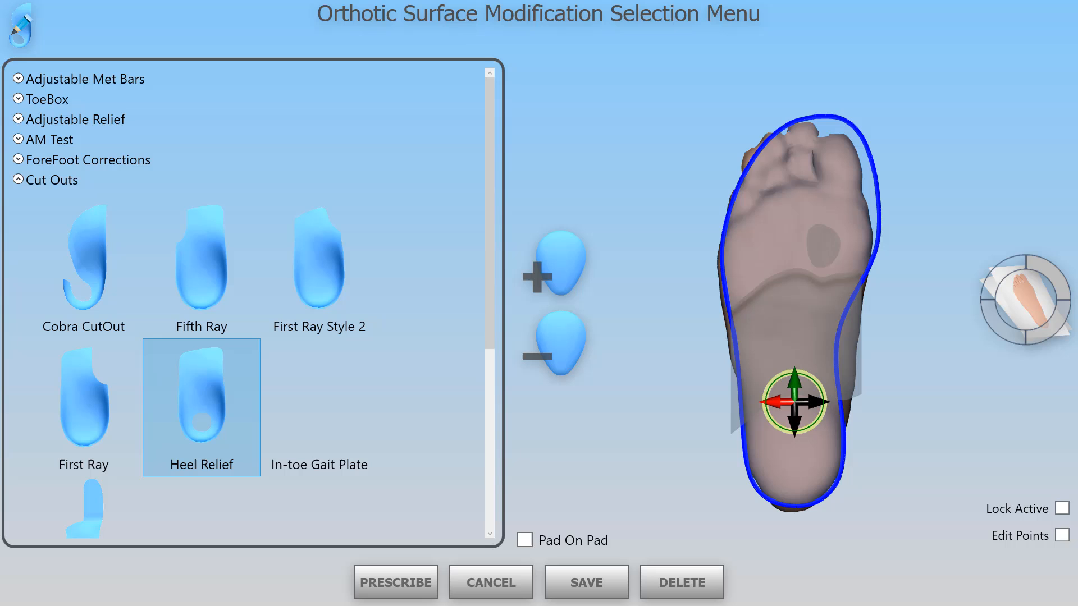
Step: Turn on Lock Active for the heel relief, move it down to the centre of the heel, and prescribe it
click(1061, 509)
drag(794, 390, 793, 447)
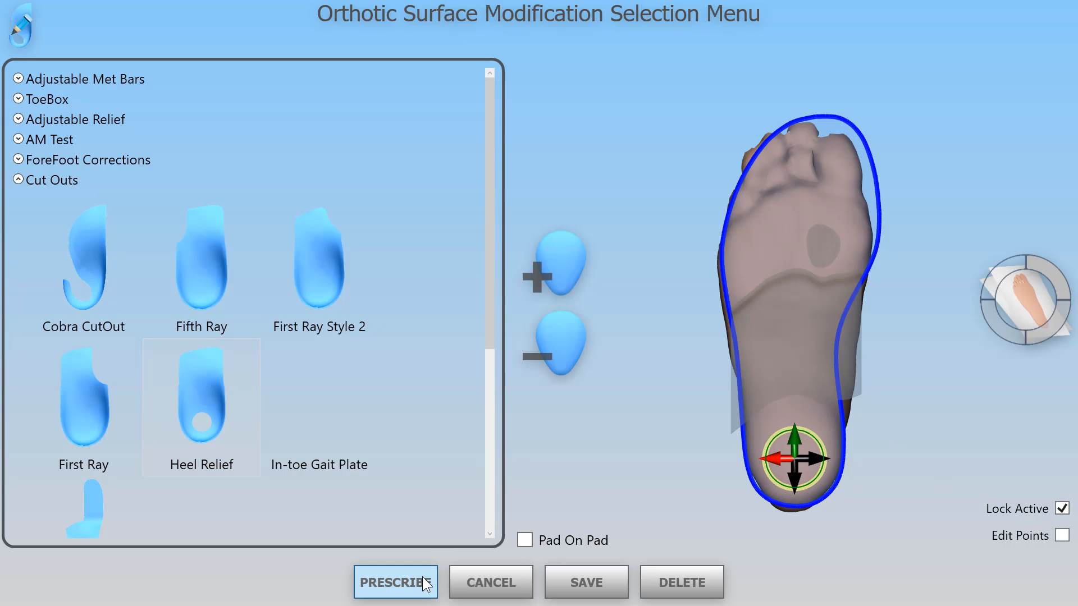
click(420, 577)
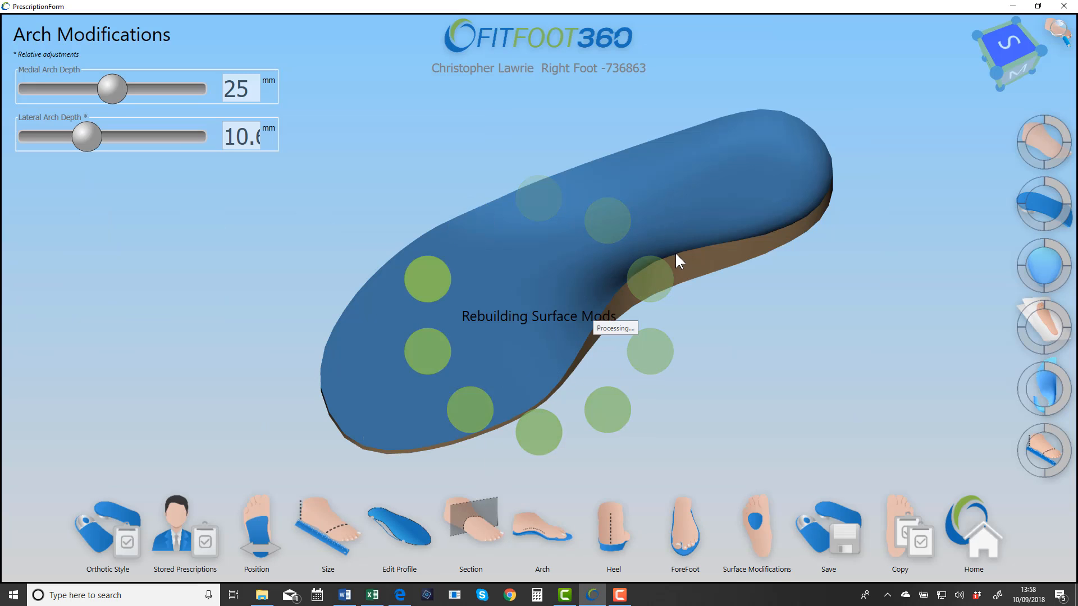
Step: Examine the rebuilt orthotic with its heel relief, metatarsal pad and forefoot recess from different angles
drag(682, 243, 706, 282)
right_drag(706, 281, 679, 275)
middle_drag(645, 241, 661, 273)
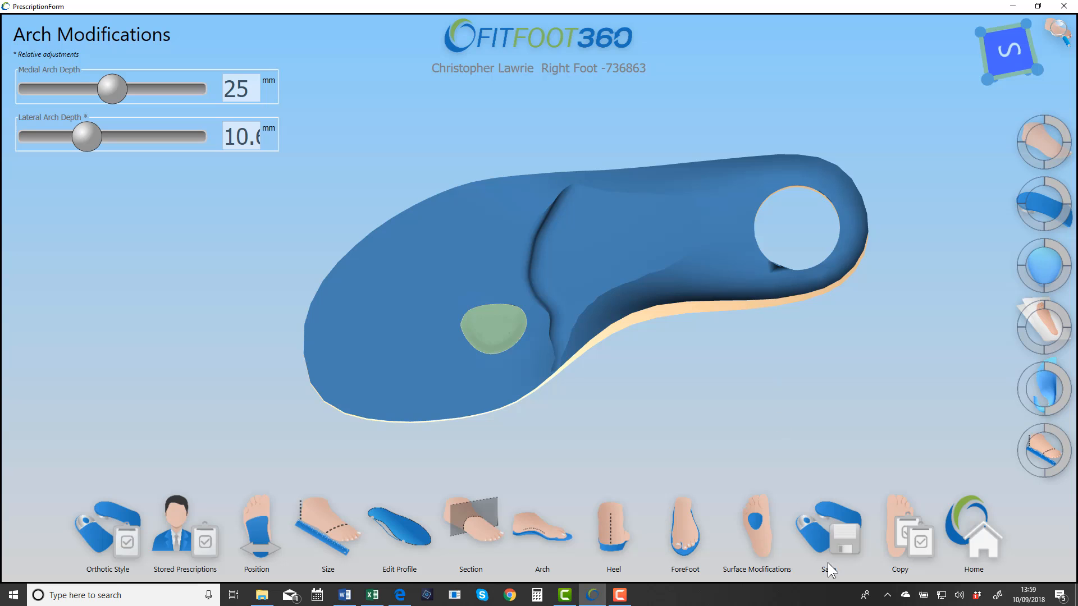
Step: Save the orthotic prescription with the heel relief included
click(827, 538)
click(570, 329)
mouse_move(594, 302)
right_down()
mouse_move(618, 254)
mouse_move(733, 243)
mouse_move(695, 260)
mouse_move(624, 254)
mouse_move(926, 93)
right_up()
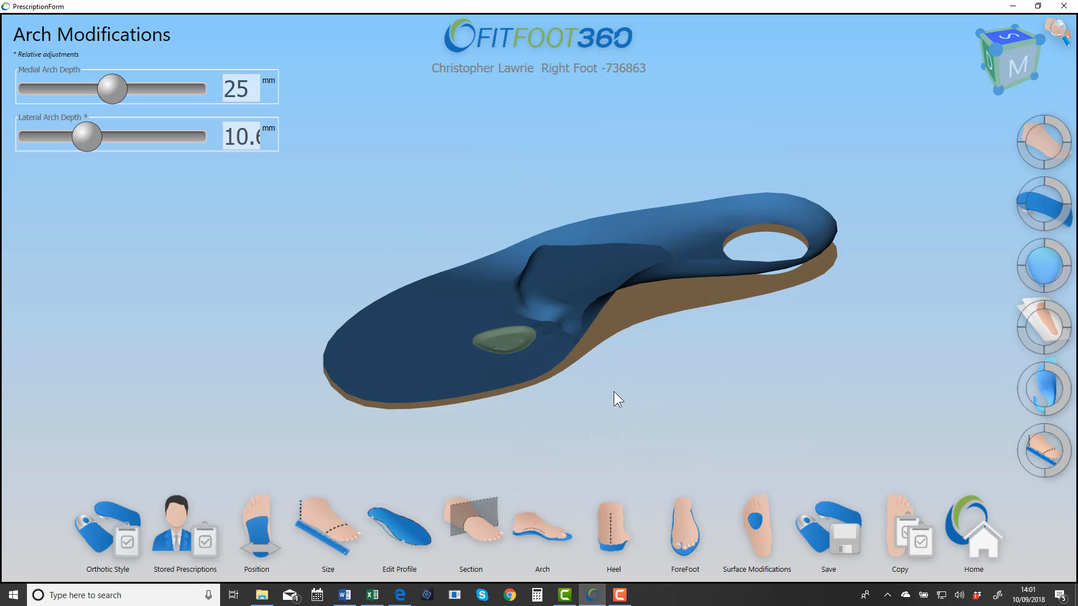